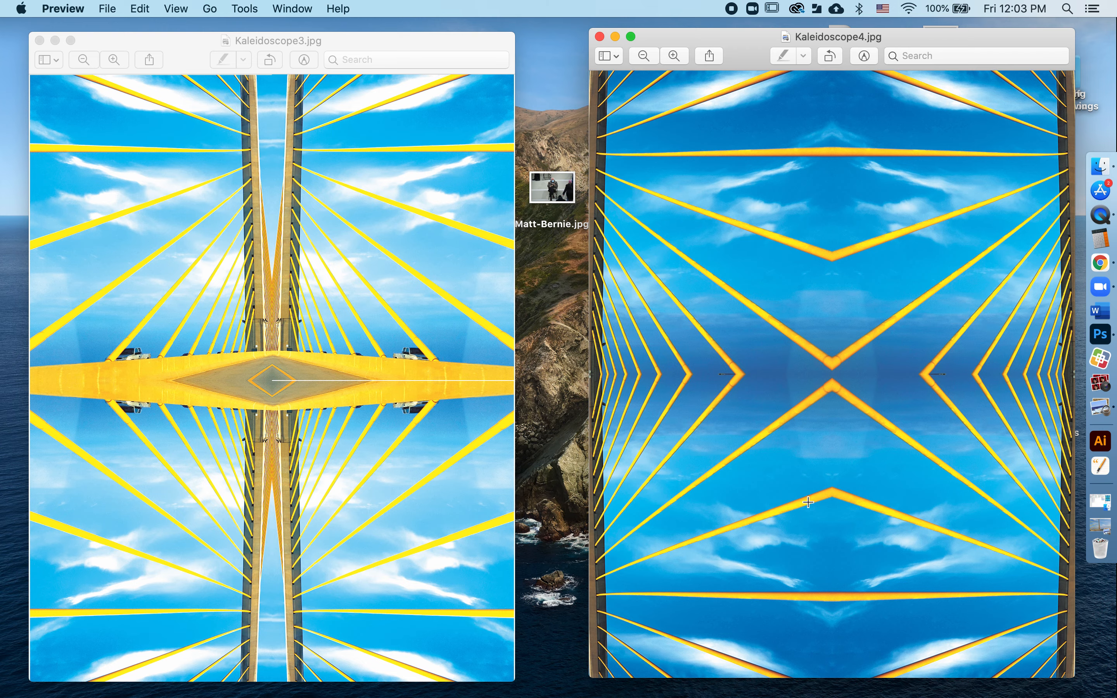
Switch to Photoshop and start a new document named "Palmer_Kaleiscope".
{"action": "left_click", "coordinate": [1104, 339]}
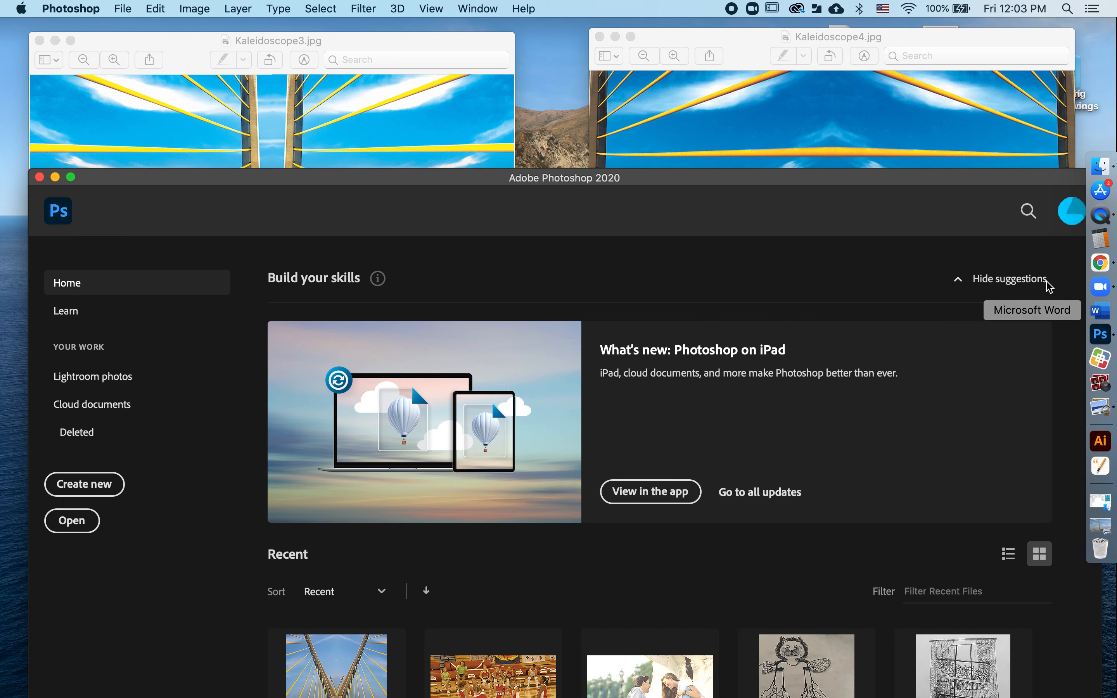
{"action": "left_click_drag", "start_coordinate": [397, 189], "coordinate": [381, 33]}
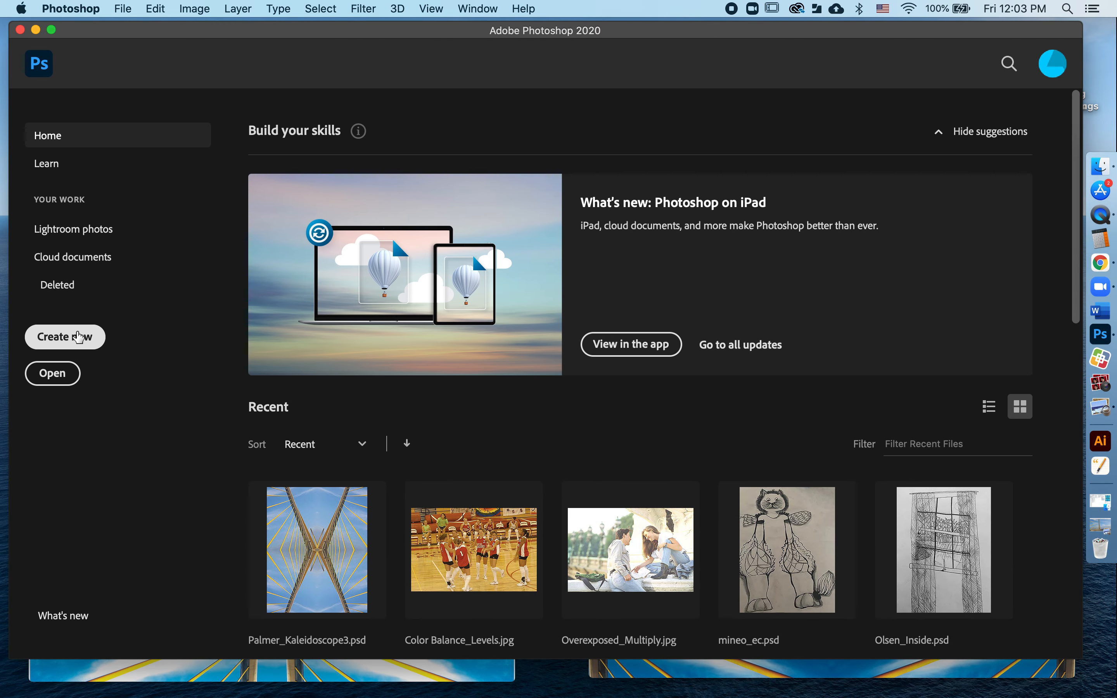
{"action": "left_click", "coordinate": [80, 337]}
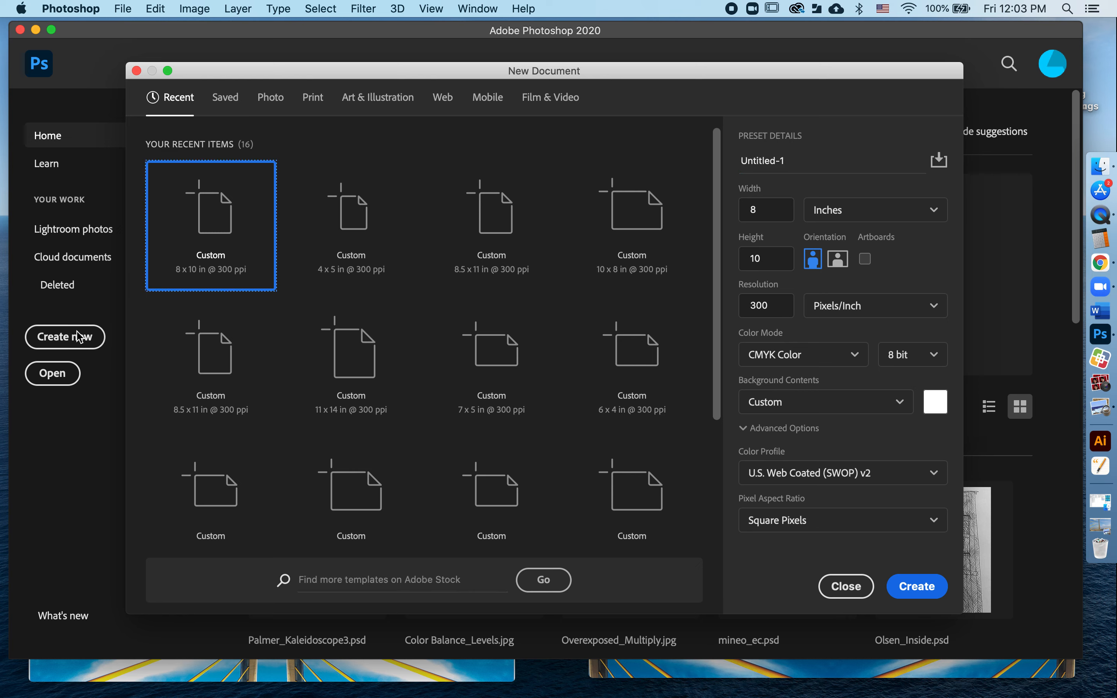
{"action": "left_click_drag", "start_coordinate": [810, 167], "coordinate": [699, 163]}
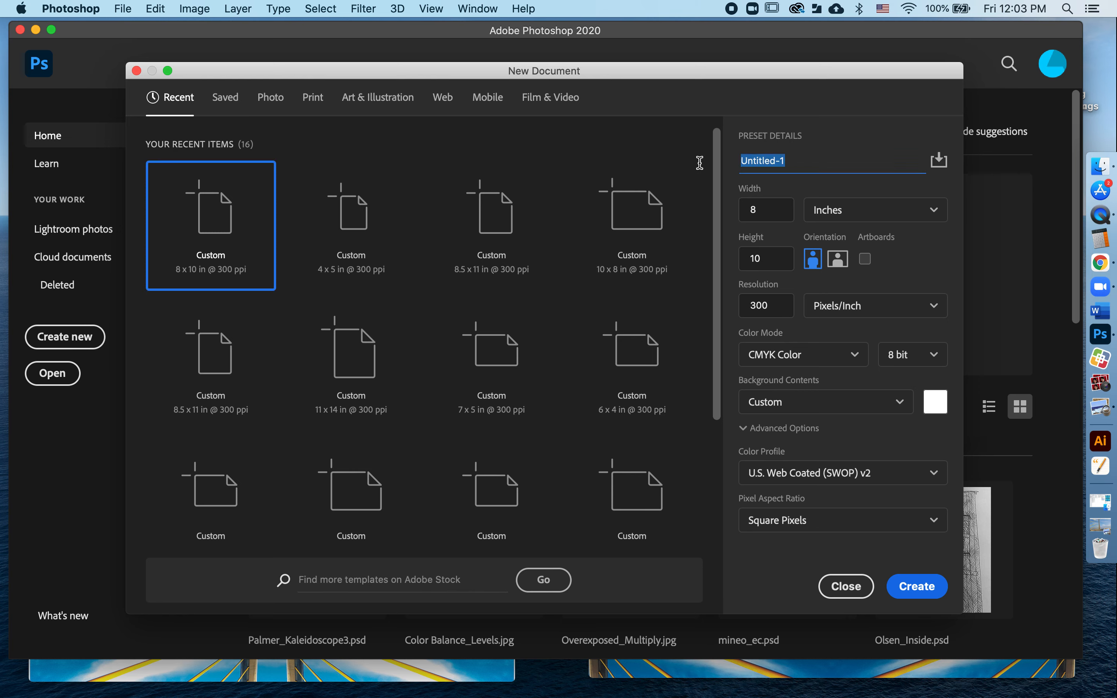
{"action": "type", "text": "Palmer_Kaleiscope"}
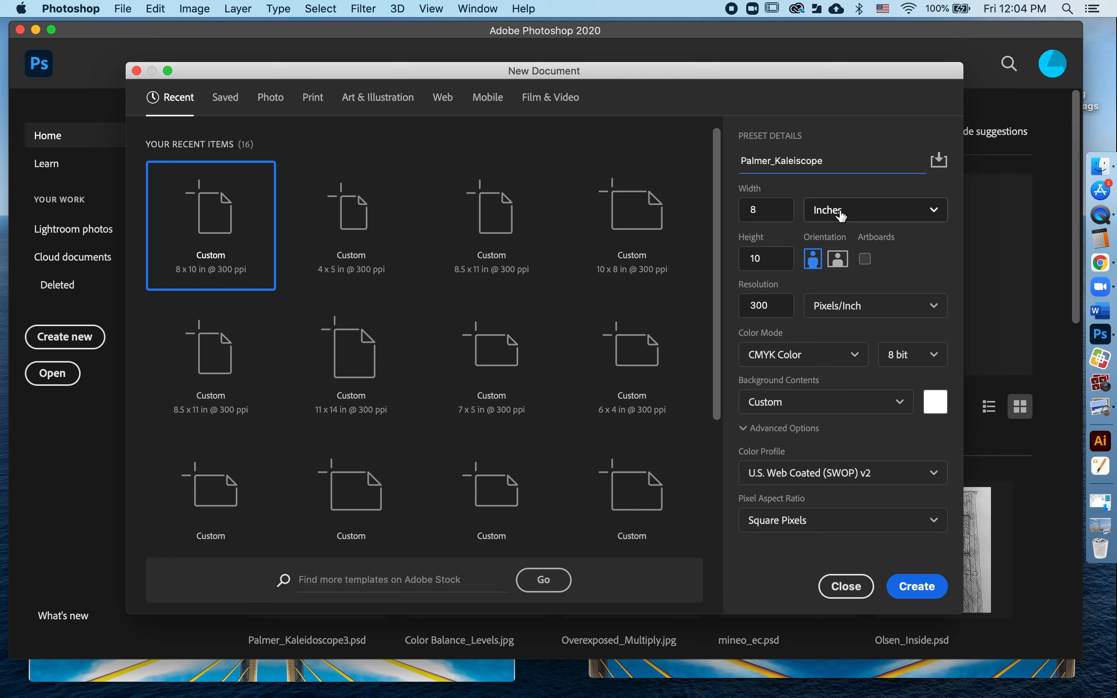
Create the 8 x 10 document with units in inches, 300 pixels/inch resolution and CMYK Color mode.
{"action": "left_click", "coordinate": [840, 215]}
{"action": "left_click", "coordinate": [830, 272]}
{"action": "left_click_drag", "start_coordinate": [779, 308], "coordinate": [713, 308]}
{"action": "type", "text": "300"}
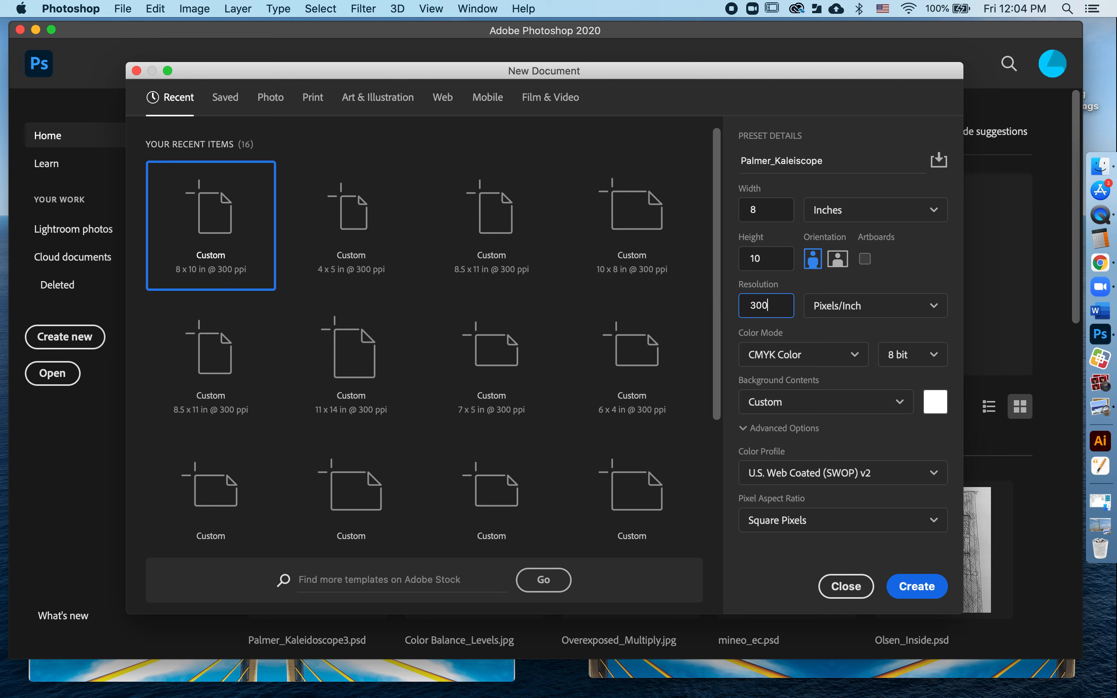
{"action": "left_click", "coordinate": [812, 355]}
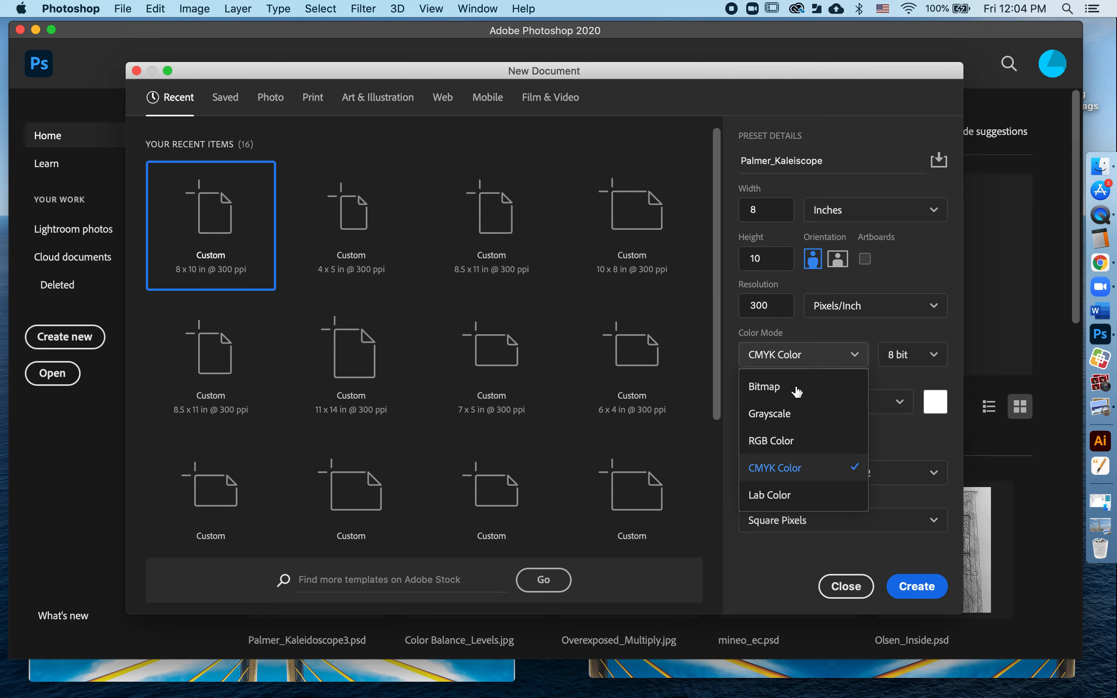
{"action": "left_click", "coordinate": [761, 469]}
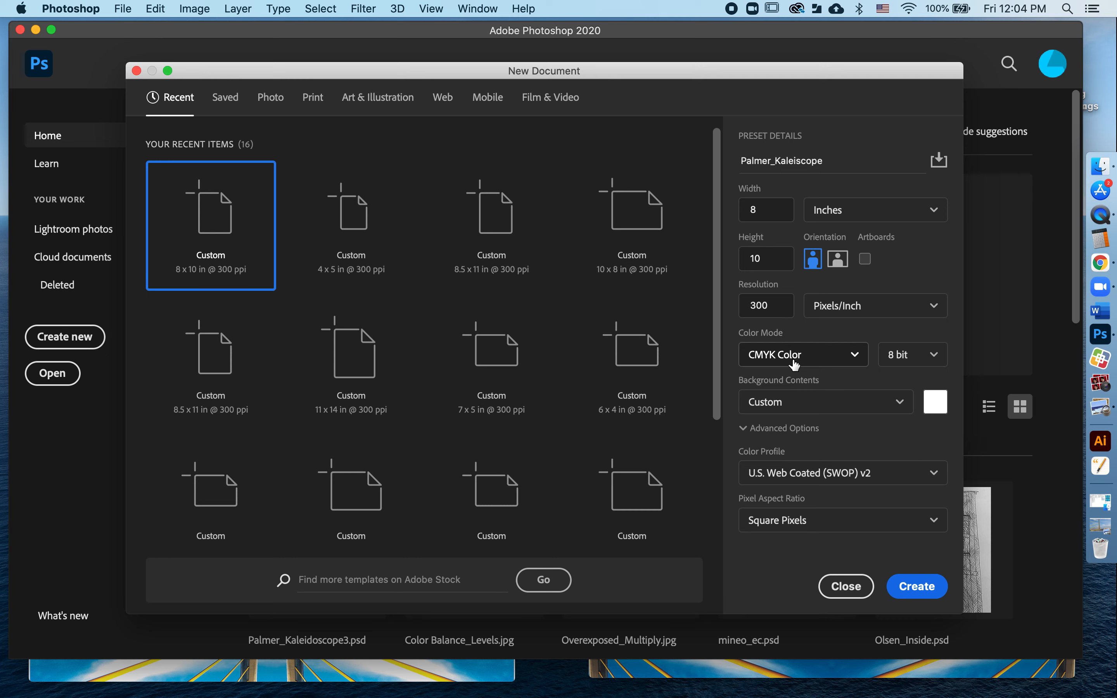
{"action": "left_click", "coordinate": [918, 587]}
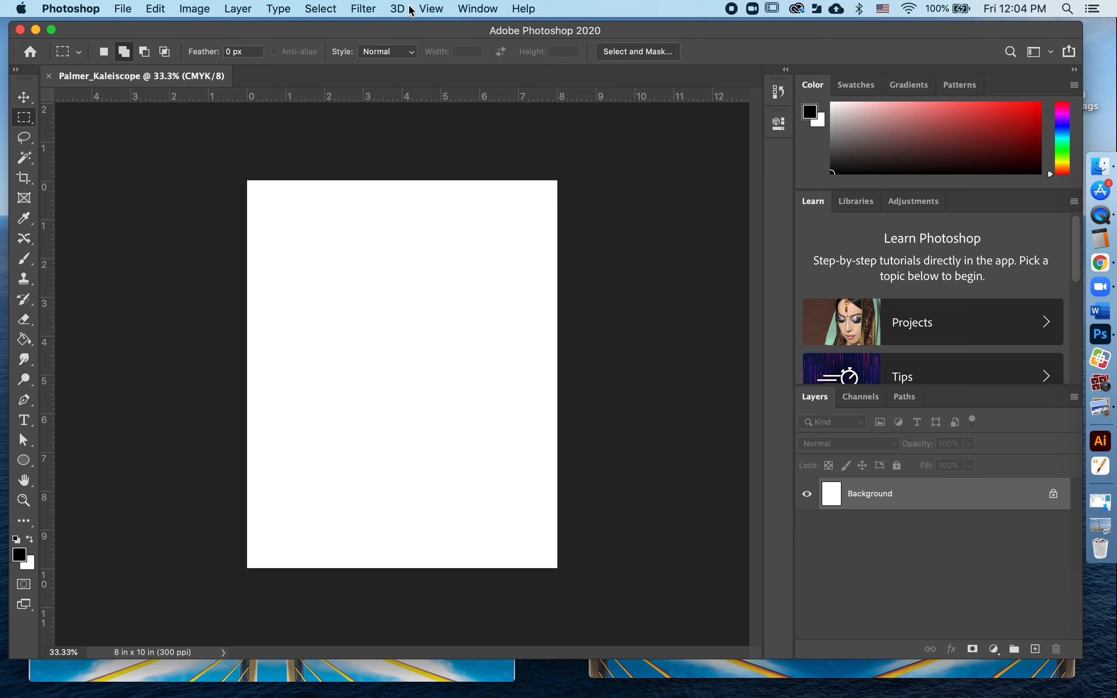
Hide the document rulers and show them again.
{"action": "left_click", "coordinate": [437, 9]}
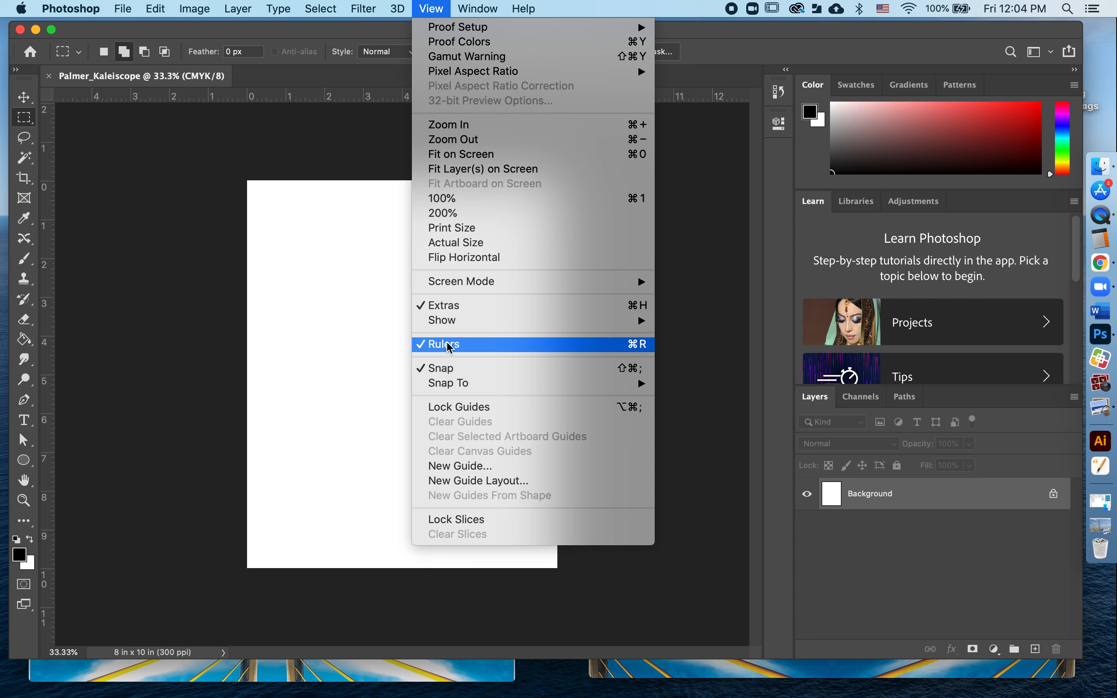
{"action": "left_click", "coordinate": [450, 345]}
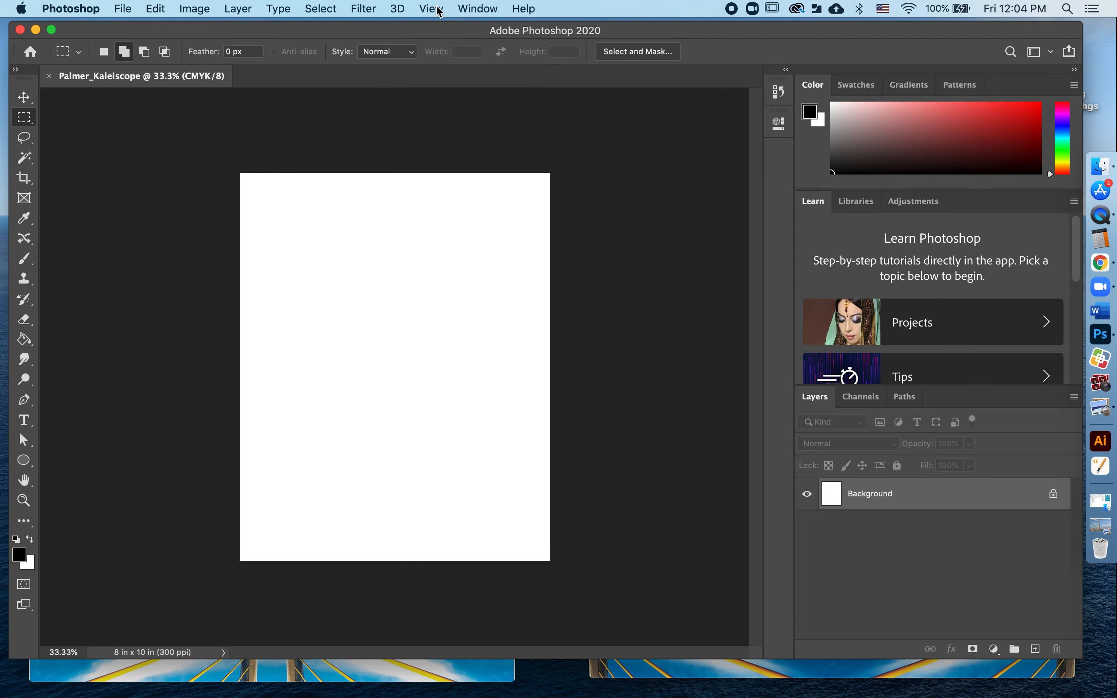
{"action": "left_click", "coordinate": [439, 9]}
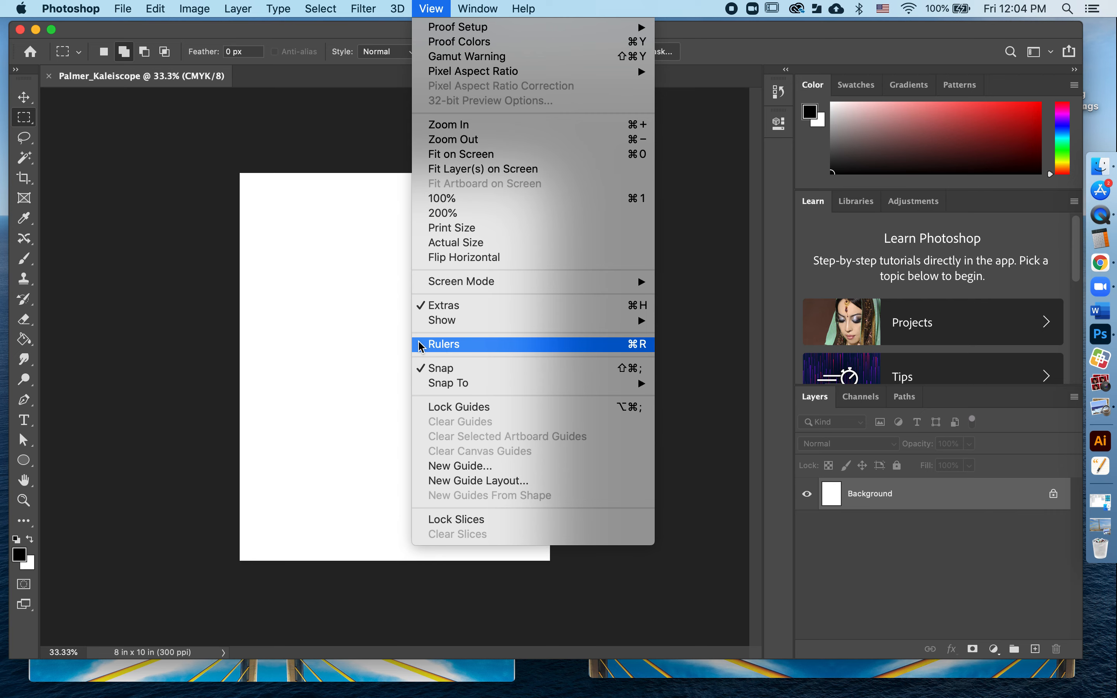
{"action": "left_click", "coordinate": [476, 345]}
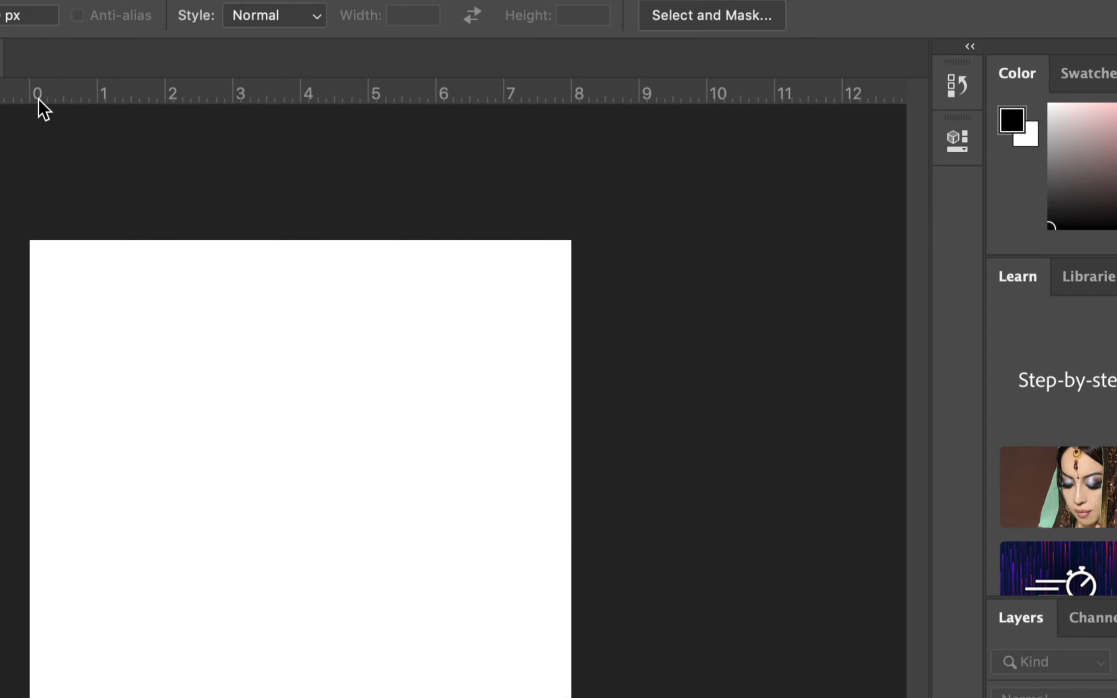
Set the ruler units to Inches in the Units & Rulers preferences.
{"action": "double_click", "coordinate": [339, 88]}
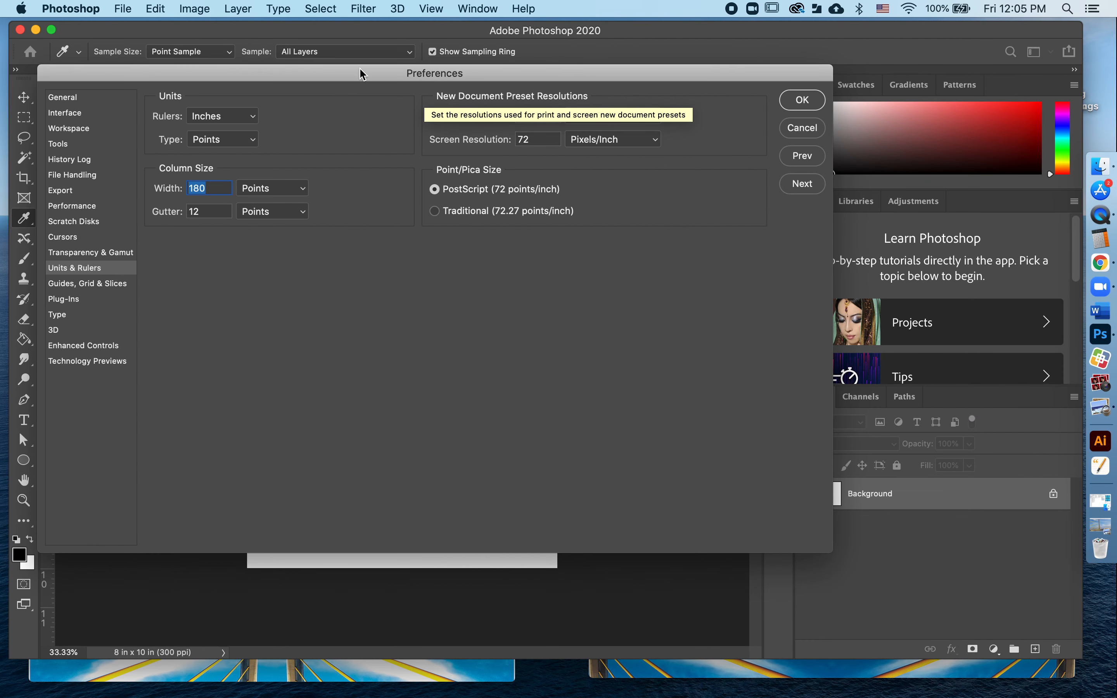
{"action": "left_click_drag", "start_coordinate": [347, 75], "coordinate": [469, 88]}
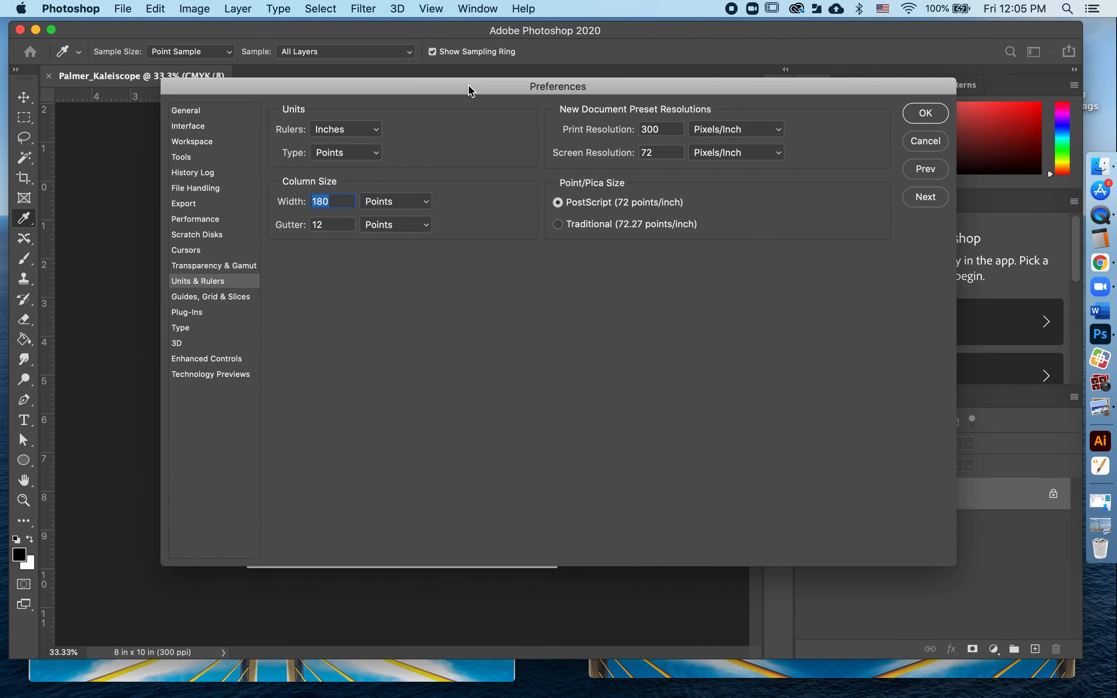
{"action": "left_click", "coordinate": [350, 130]}
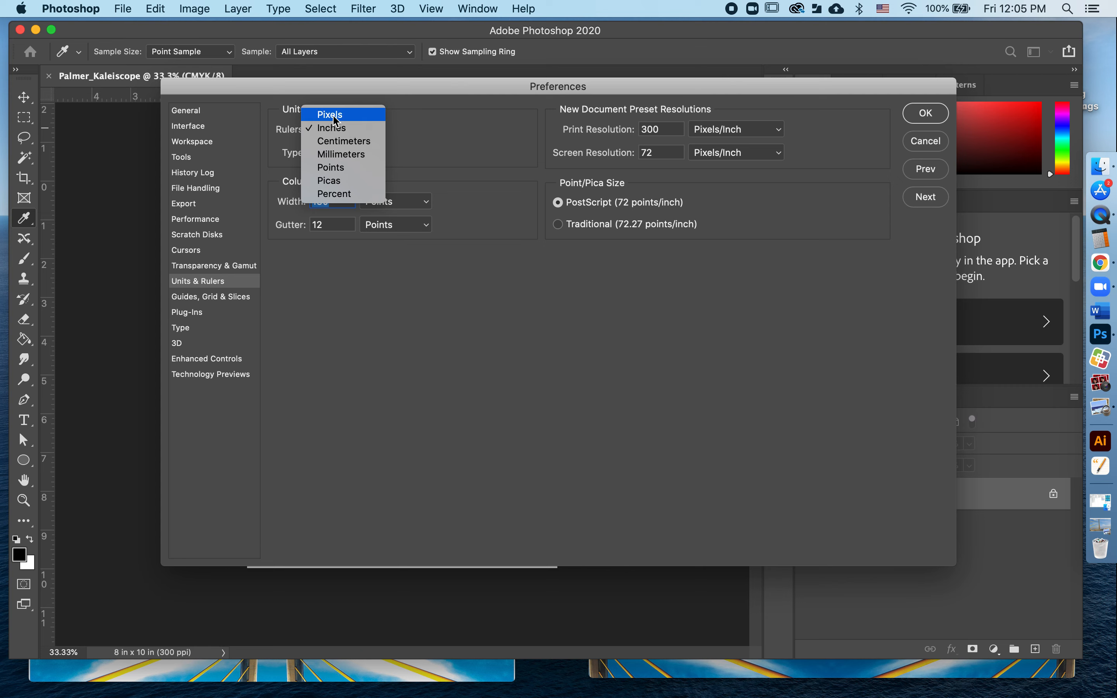
{"action": "left_click", "coordinate": [335, 129]}
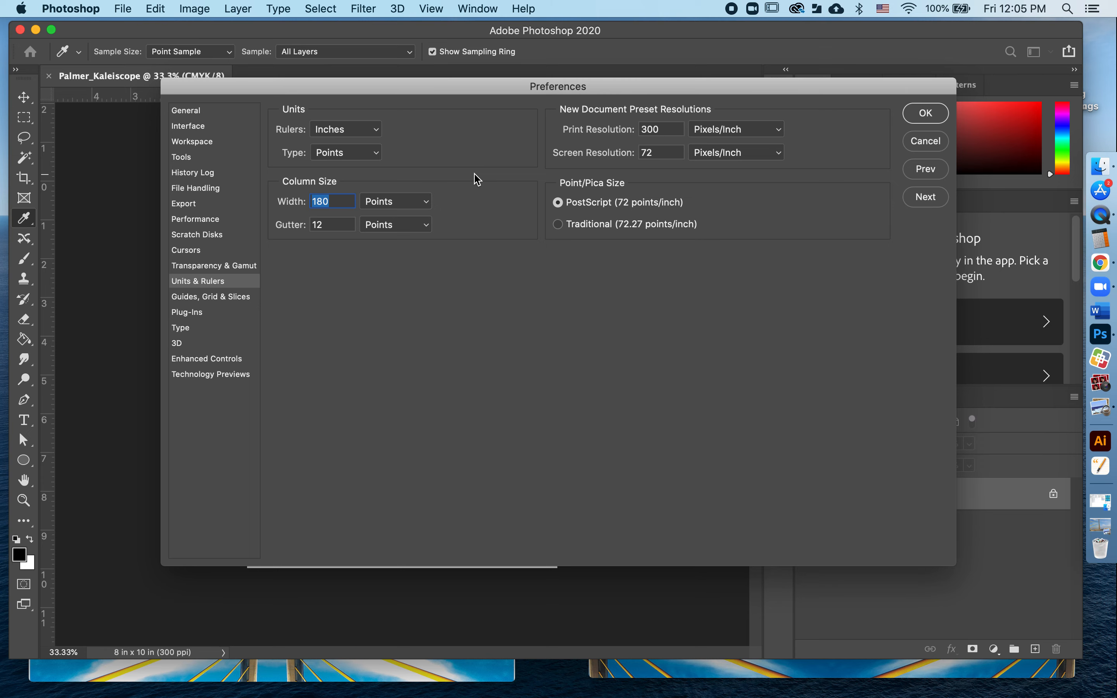
{"action": "left_click", "coordinate": [926, 115]}
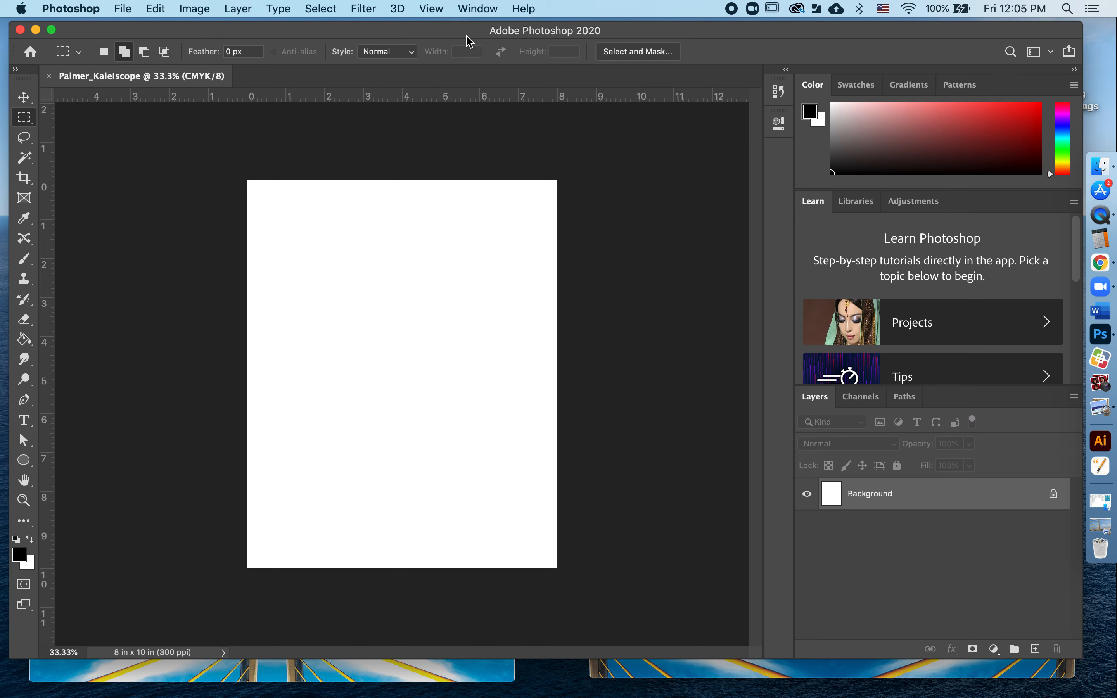
Check the Snap setting and, with the Move tool, place a horizontal guide at 5 inches and a vertical guide at 4 inches.
{"action": "left_click", "coordinate": [430, 9]}
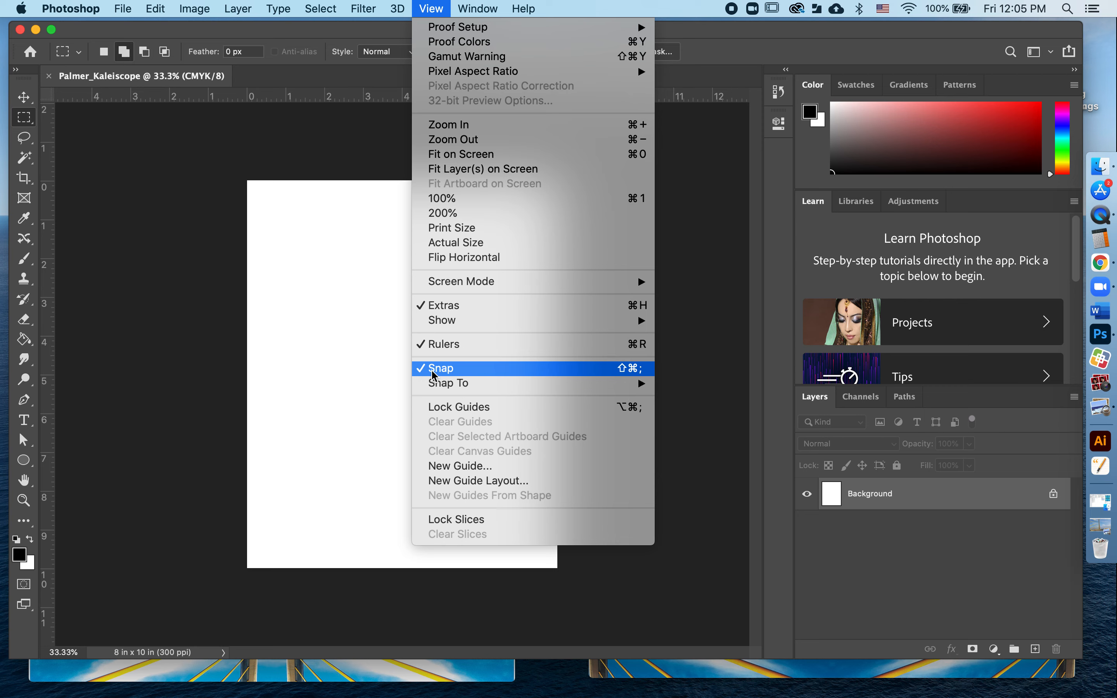
{"action": "left_click", "coordinate": [314, 36]}
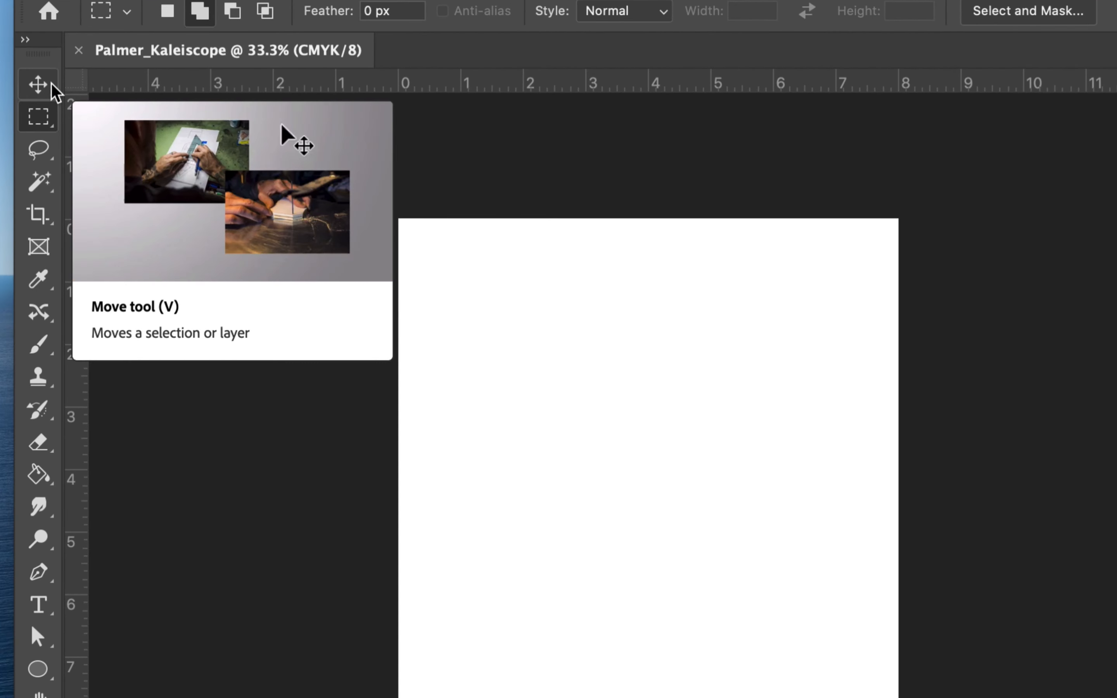
{"action": "left_click", "coordinate": [27, 93]}
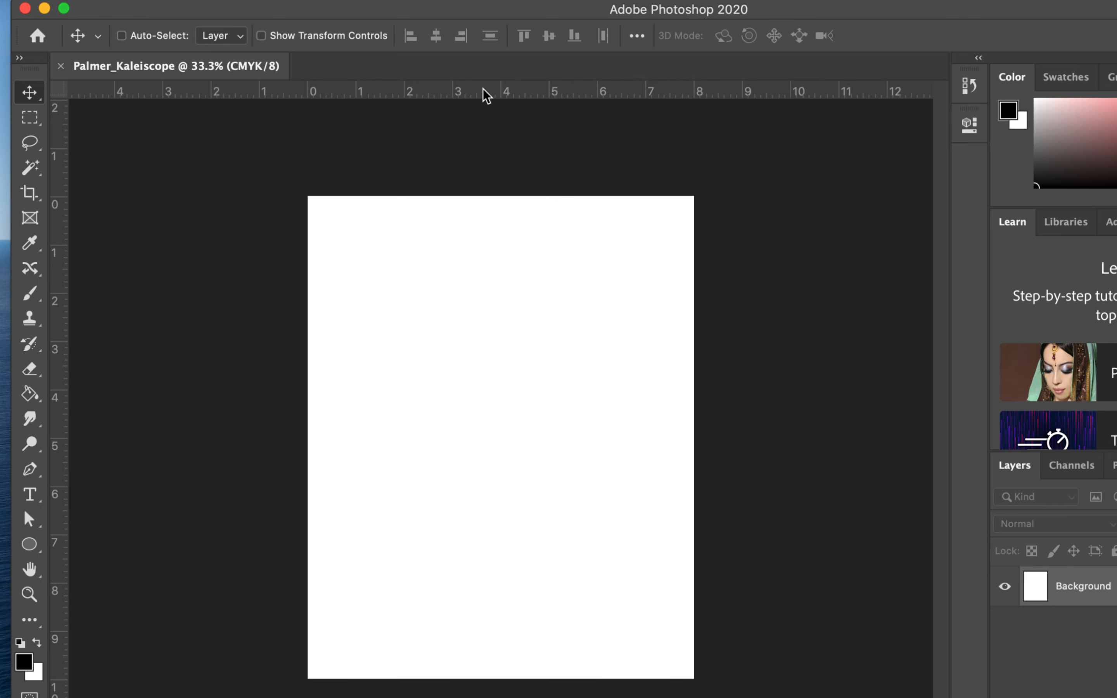
{"action": "left_click_drag", "start_coordinate": [483, 90], "coordinate": [451, 440]}
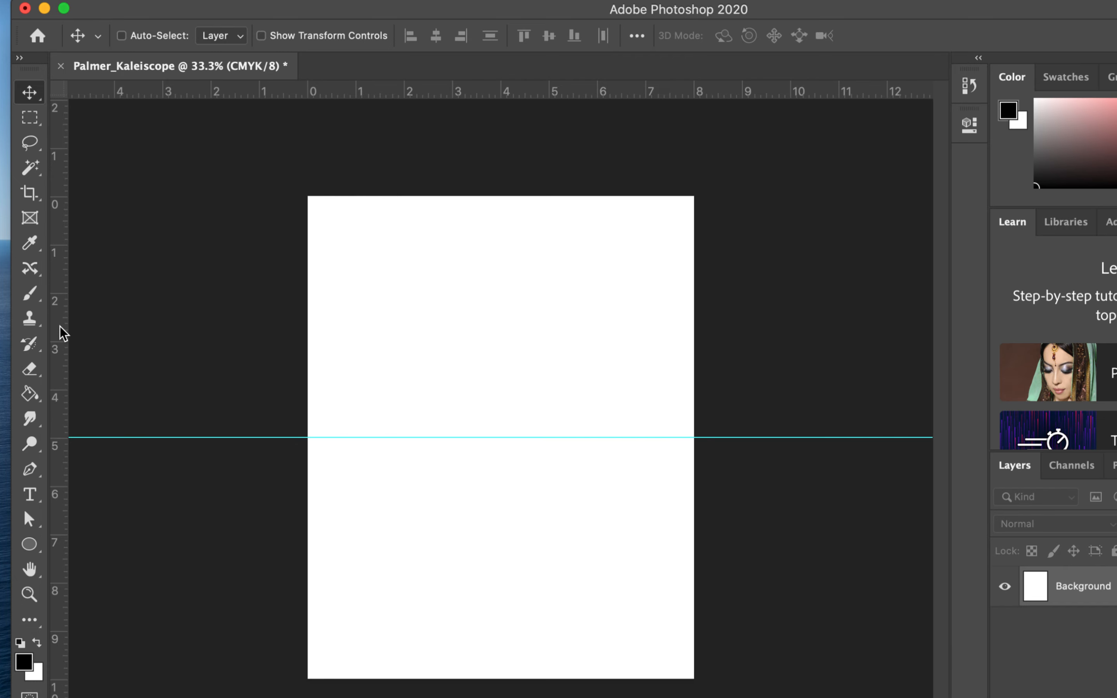
{"action": "left_click_drag", "start_coordinate": [61, 331], "coordinate": [501, 343]}
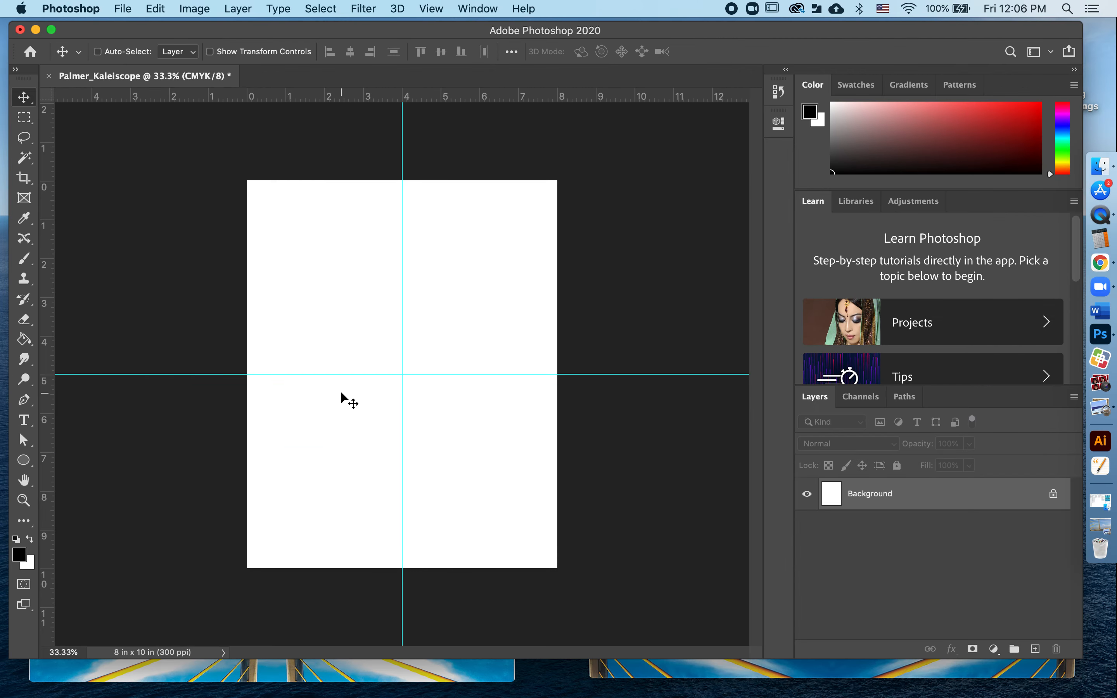
Place the bridge photo 3.jpg from the Kaleidoscope folder in Finder into the Photoshop document.
{"action": "left_click", "coordinate": [1102, 172]}
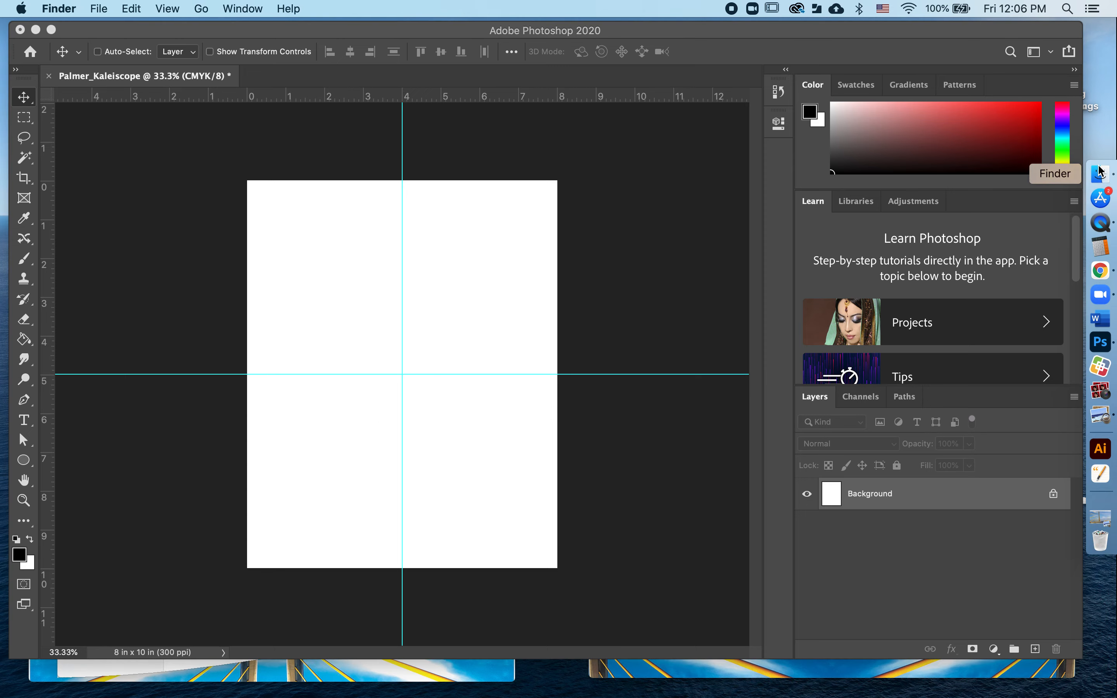
{"action": "left_click_drag", "start_coordinate": [697, 63], "coordinate": [691, 210]}
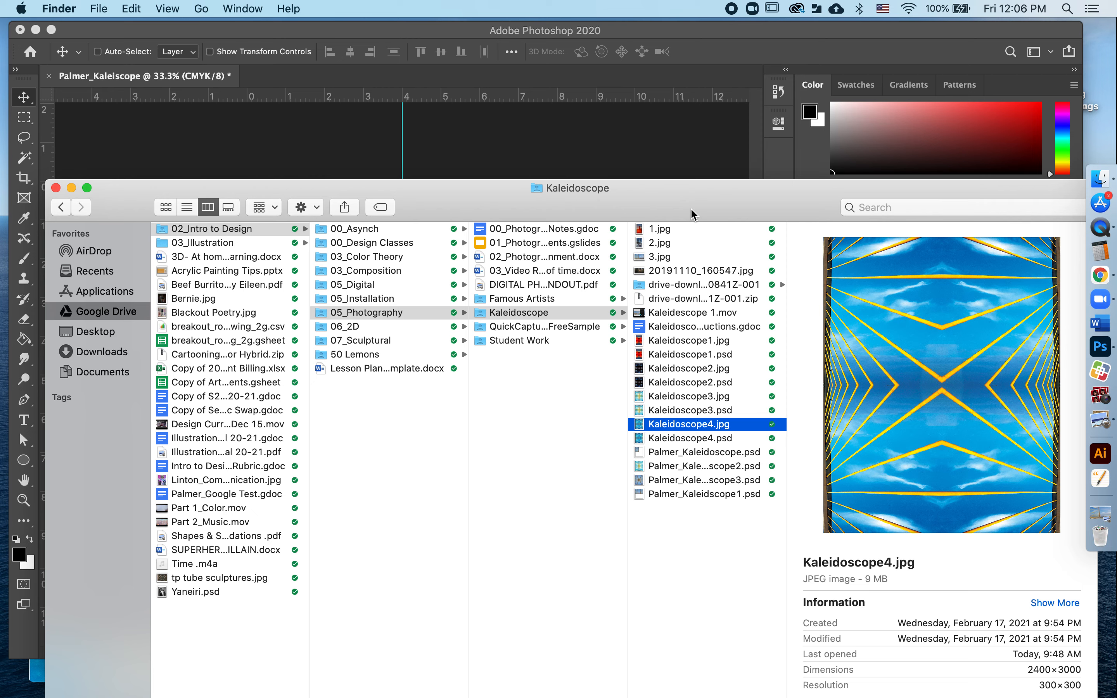
{"action": "left_click", "coordinate": [673, 259]}
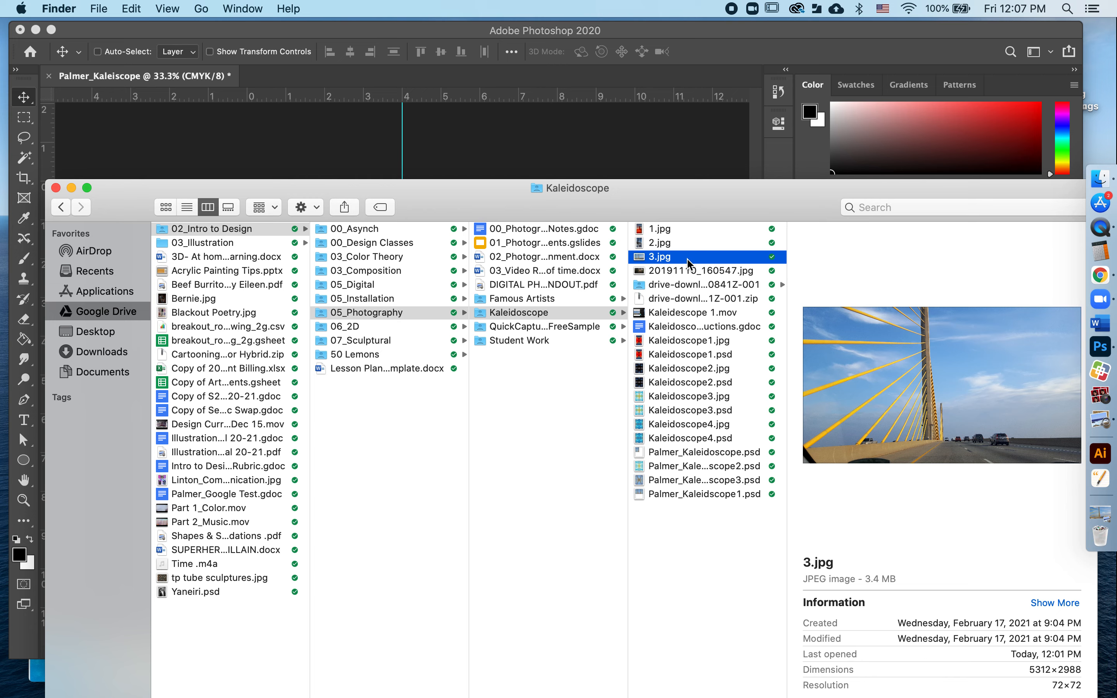
{"action": "left_click", "coordinate": [687, 259]}
{"action": "left_click_drag", "start_coordinate": [687, 260], "coordinate": [526, 145]}
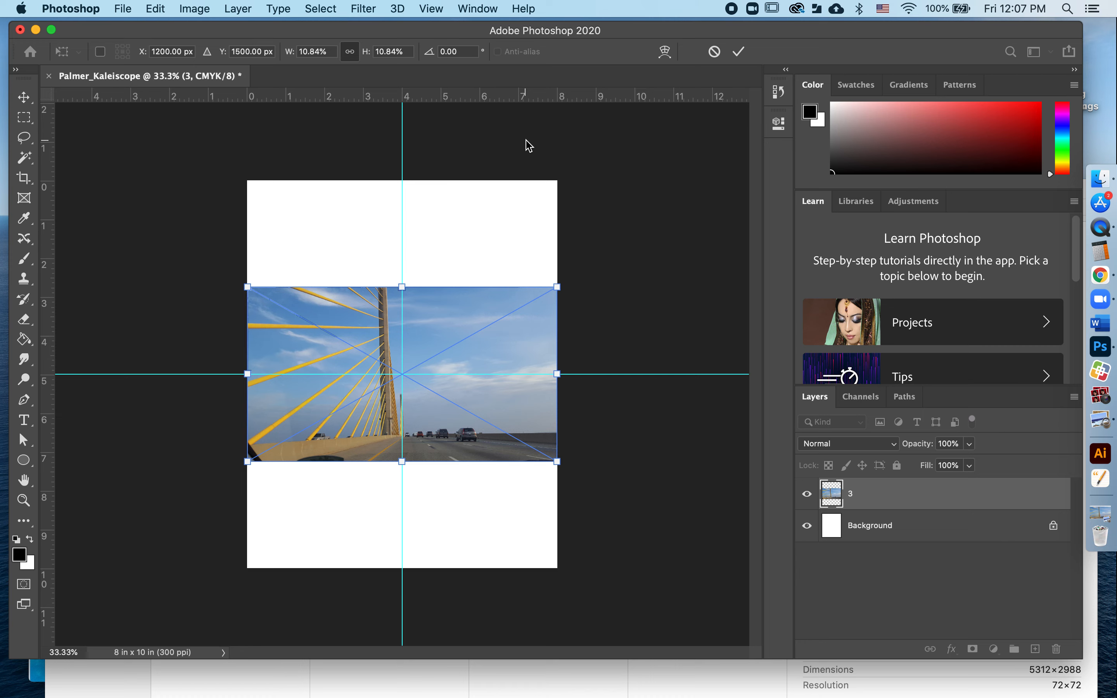
Align the placed bridge photo with the canvas's top edge and scale it to about 15.65%, extending past both canvas sides.
{"action": "left_click_drag", "start_coordinate": [459, 329], "coordinate": [446, 217]}
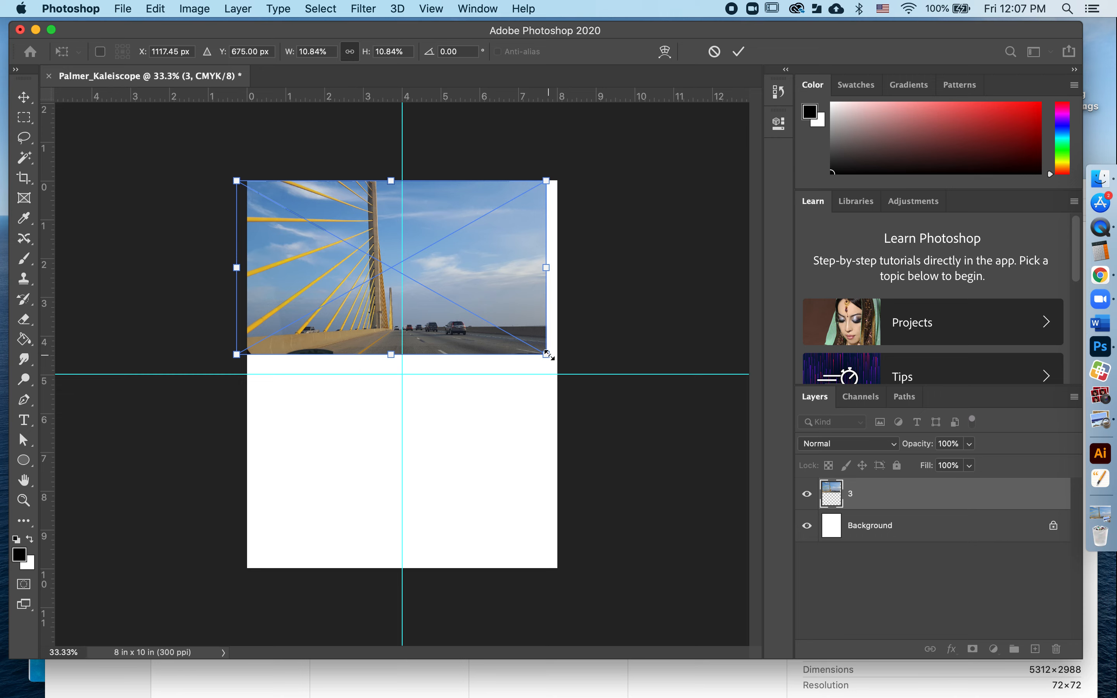
{"action": "left_click_drag", "start_coordinate": [549, 354], "coordinate": [686, 434]}
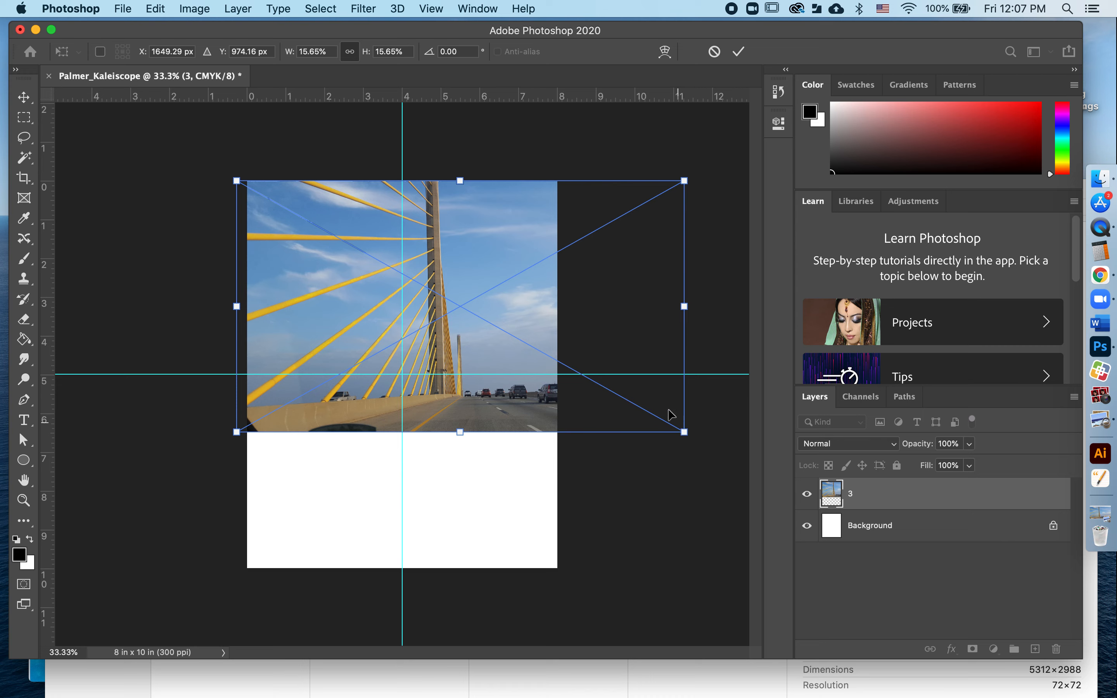
{"action": "left_click_drag", "start_coordinate": [507, 320], "coordinate": [430, 316]}
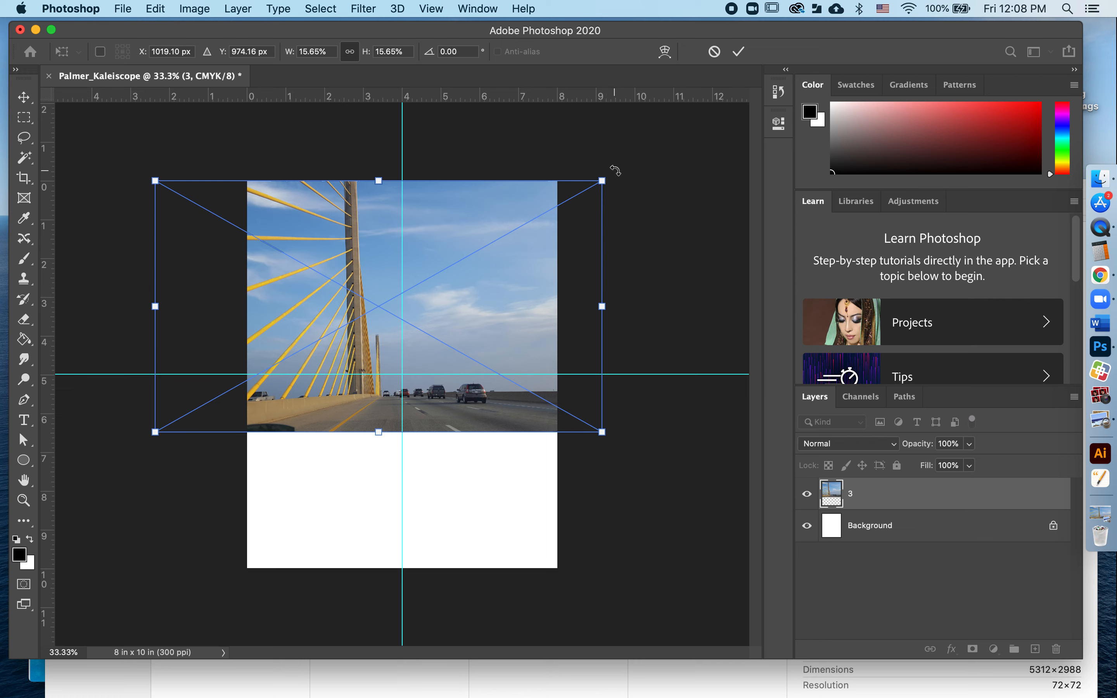
Rotate the bridge photo to -16°, scale it to about 16.61%, and position it to fill the canvas's upper-left quadrant.
{"action": "left_click_drag", "start_coordinate": [615, 170], "coordinate": [540, 141]}
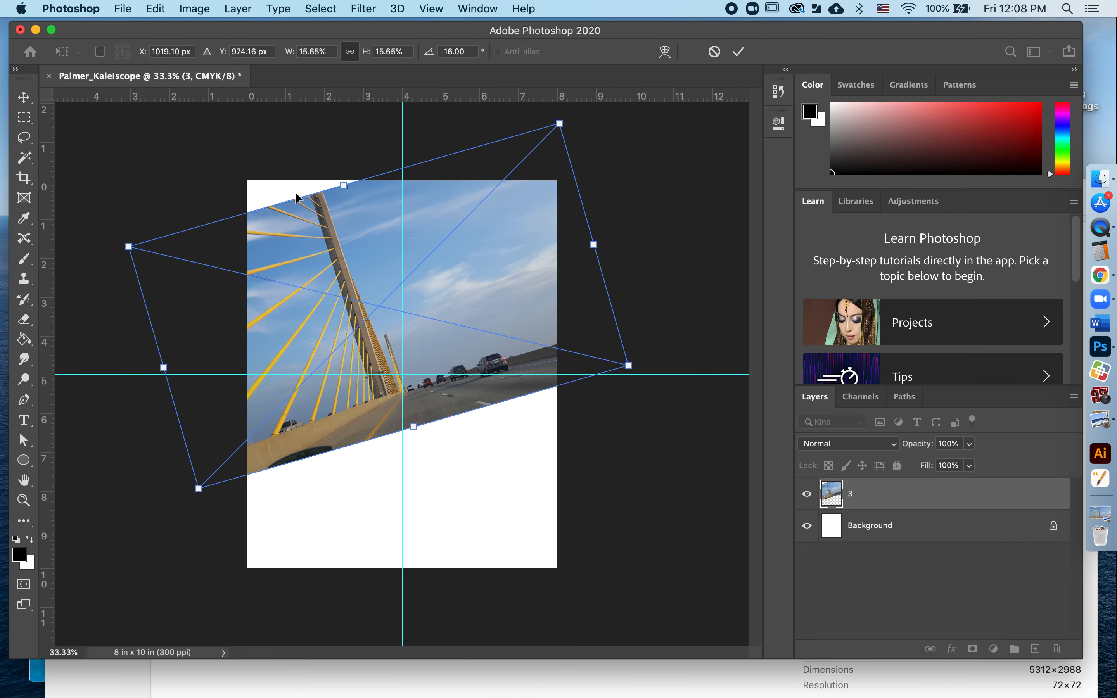
{"action": "left_click_drag", "start_coordinate": [335, 269], "coordinate": [306, 233]}
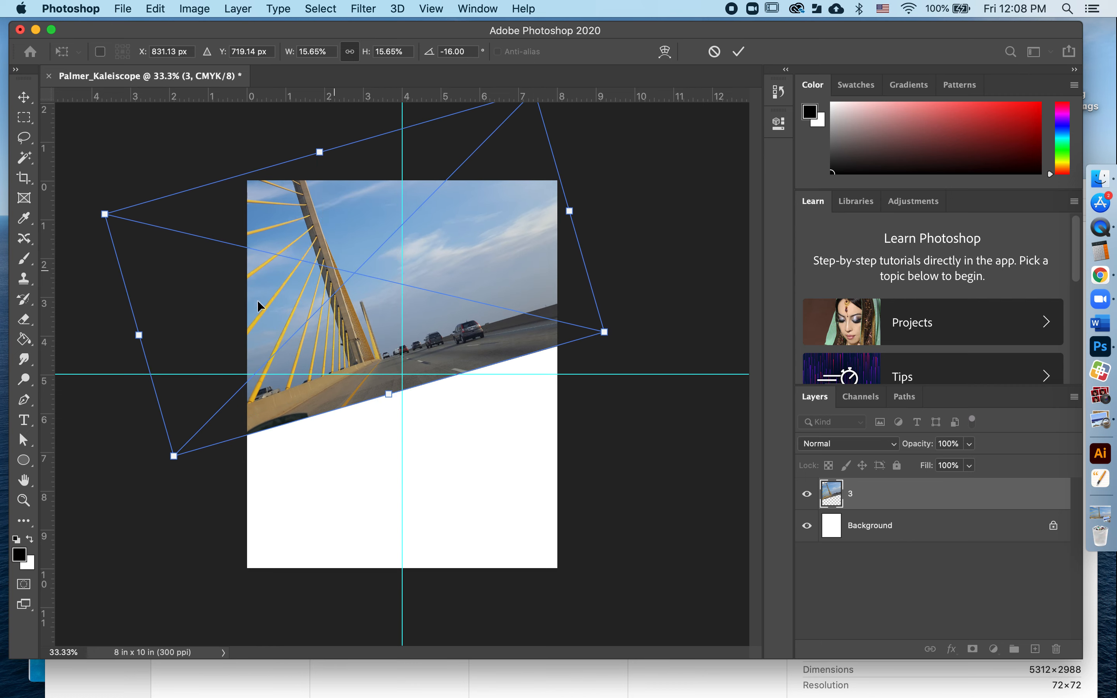
{"action": "left_click_drag", "start_coordinate": [343, 267], "coordinate": [362, 279]}
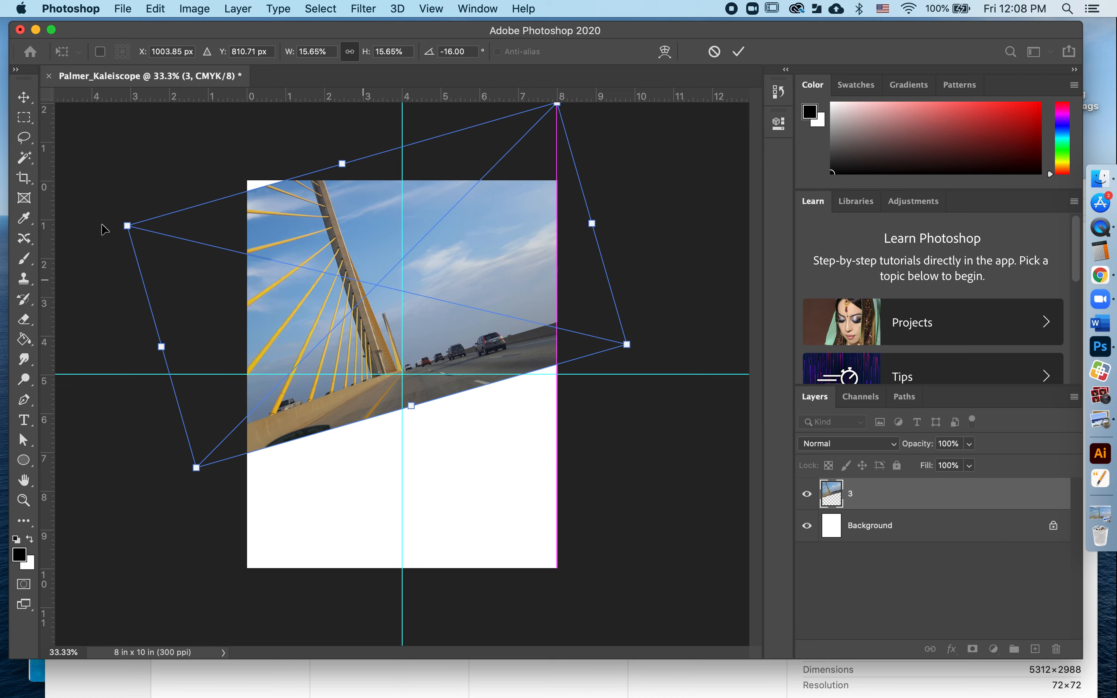
{"action": "left_click_drag", "start_coordinate": [125, 226], "coordinate": [105, 220]}
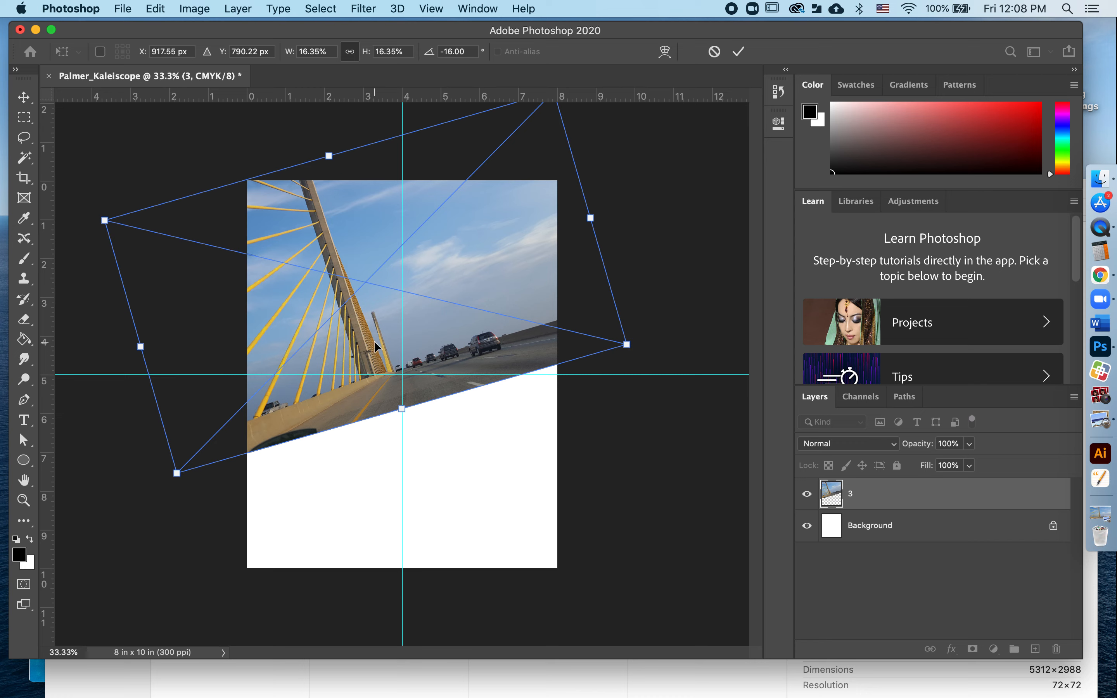
{"action": "left_click_drag", "start_coordinate": [366, 339], "coordinate": [377, 340]}
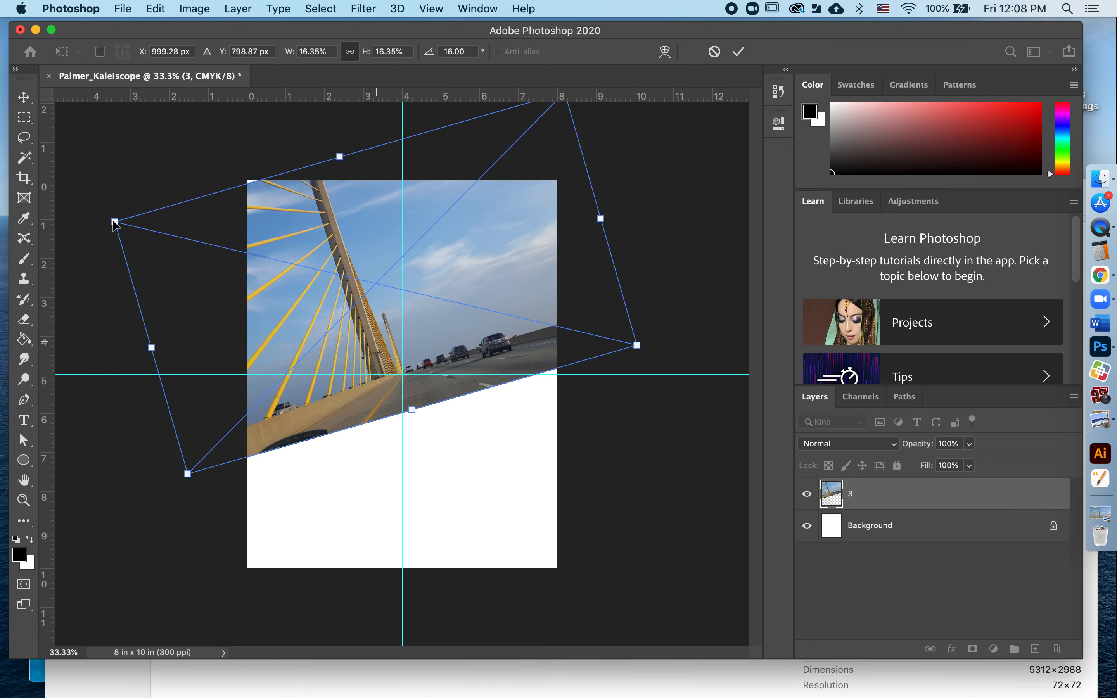
{"action": "left_click_drag", "start_coordinate": [114, 221], "coordinate": [106, 219]}
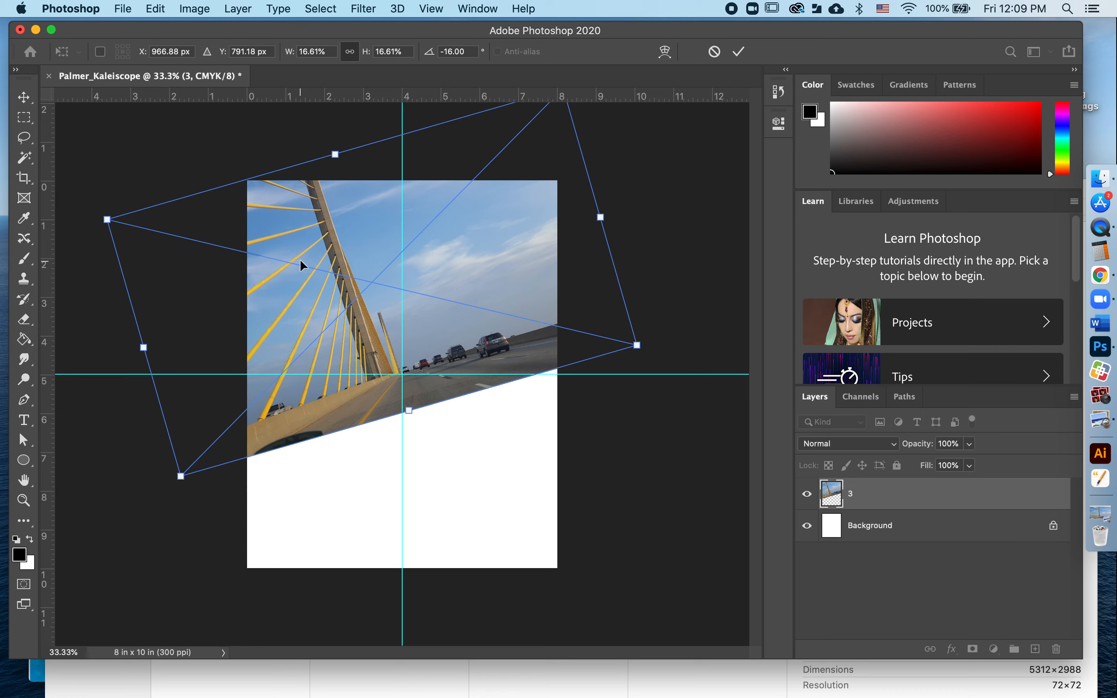
{"action": "key", "text": "Return"}
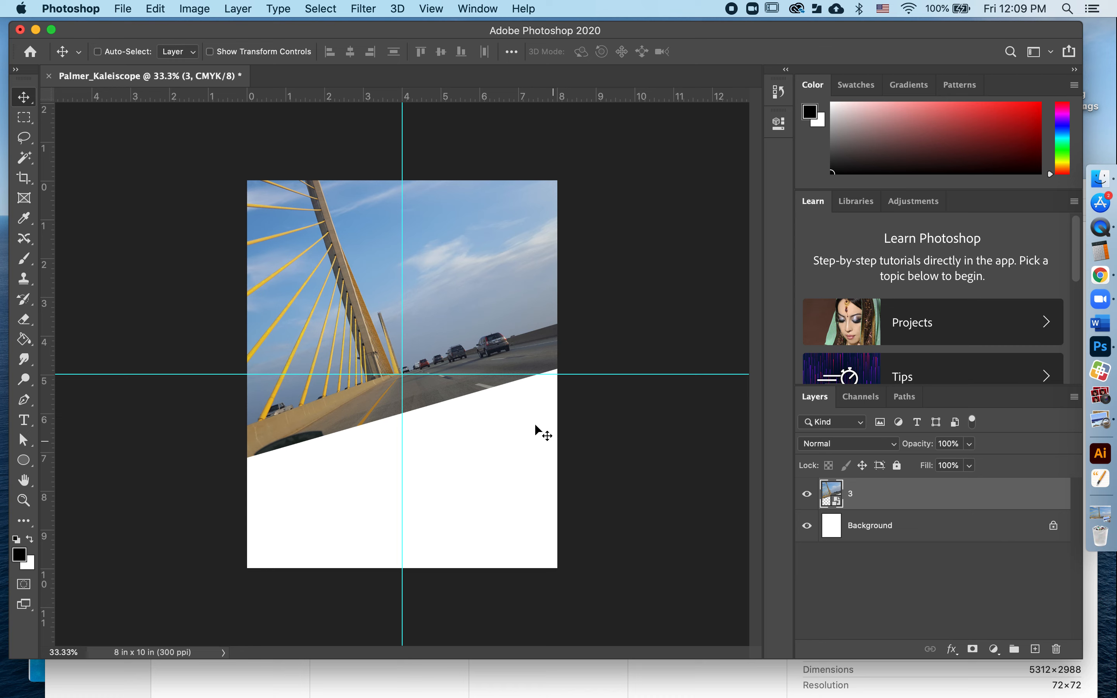
Select the upper-left quadrant with the Rectangular Marquee tool, from the canvas corner to the guide intersection.
{"action": "left_click", "coordinate": [24, 119]}
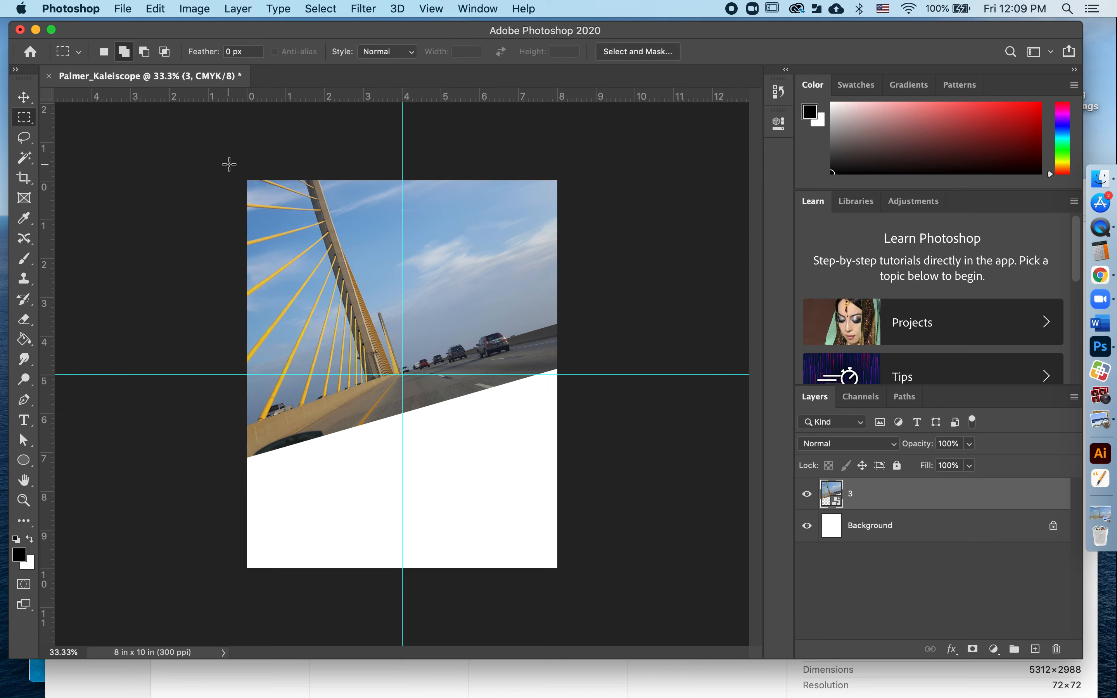
{"action": "left_click_drag", "start_coordinate": [248, 180], "coordinate": [403, 374]}
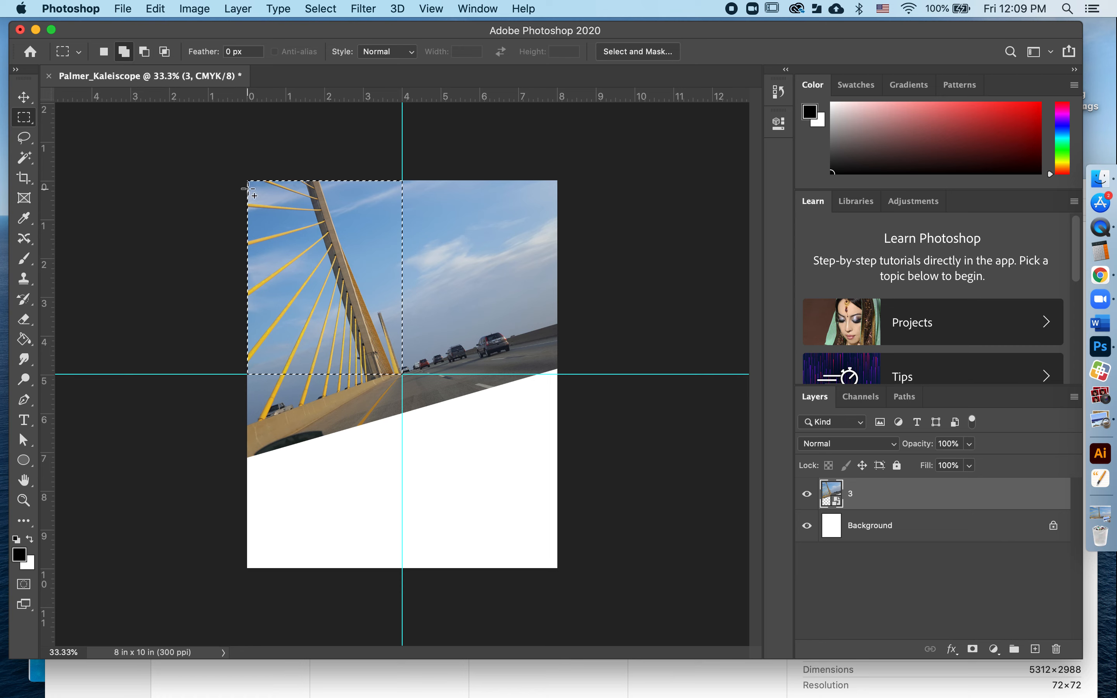
{"action": "left_click", "coordinate": [302, 191]}
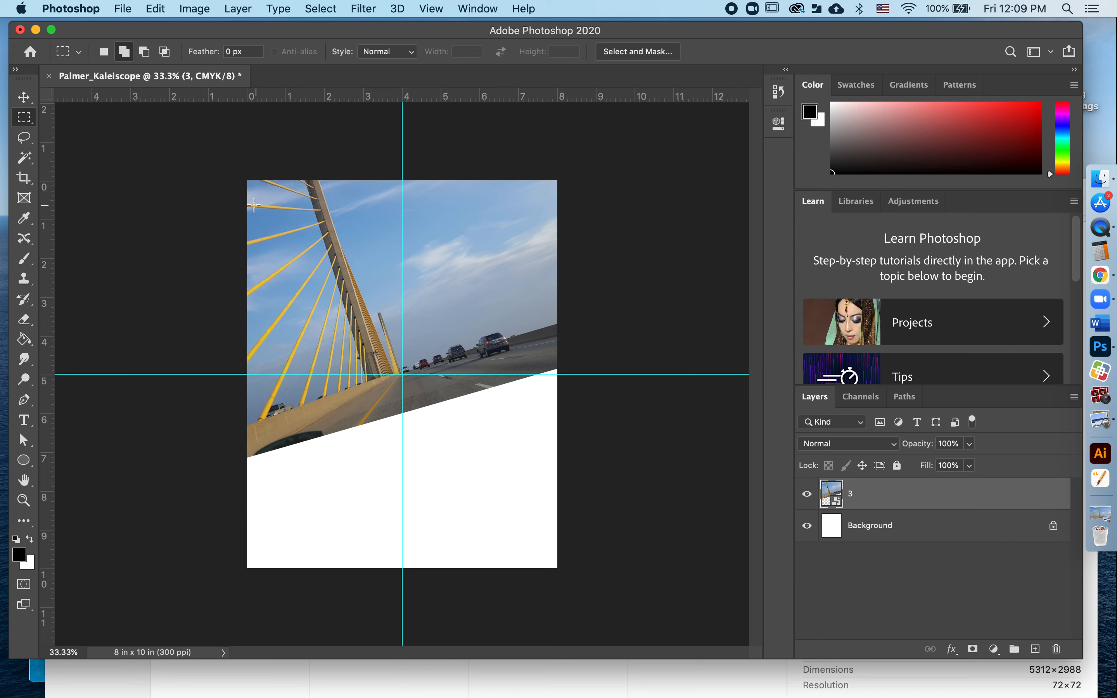
{"action": "left_click_drag", "start_coordinate": [248, 207], "coordinate": [522, 297]}
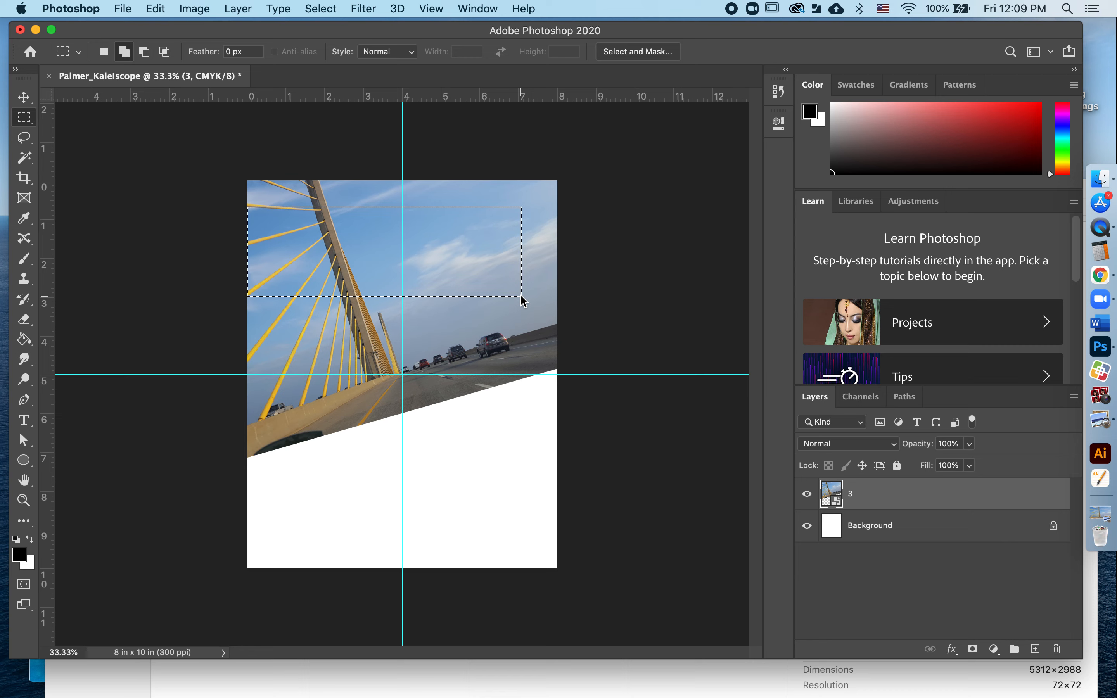
{"action": "key", "text": "super+d"}
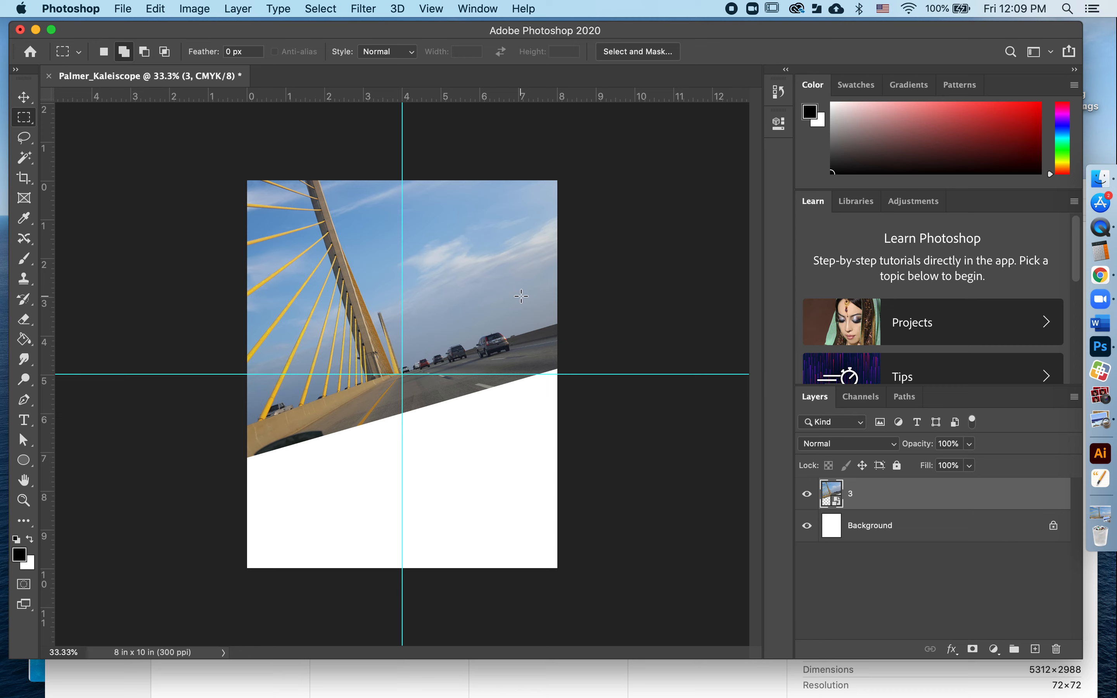
{"action": "left_click_drag", "start_coordinate": [247, 180], "coordinate": [403, 374]}
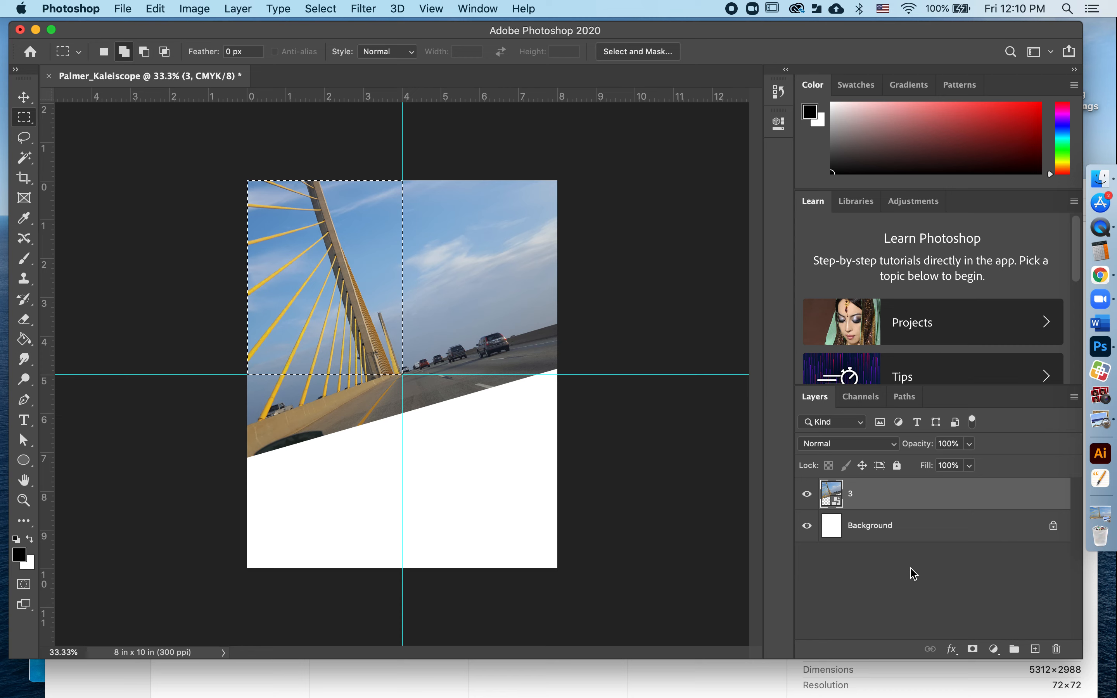
Detach and close the docked panels, and restore them by resetting the Essentials workspace.
{"action": "left_click_drag", "start_coordinate": [885, 70], "coordinate": [788, 150]}
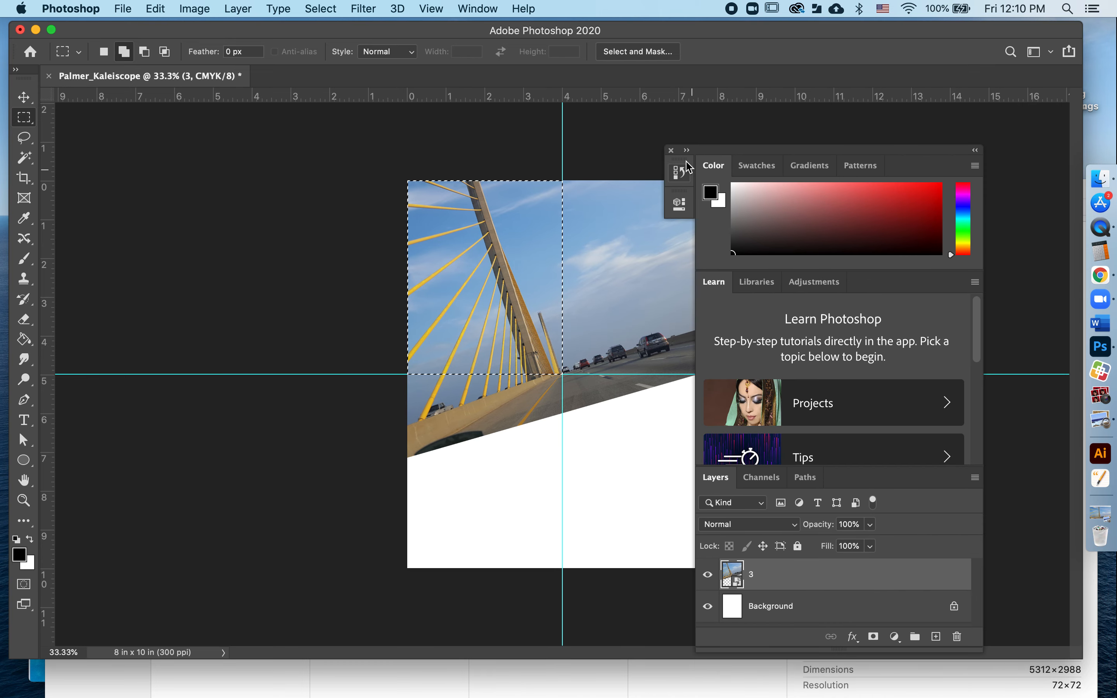
{"action": "left_click", "coordinate": [671, 151]}
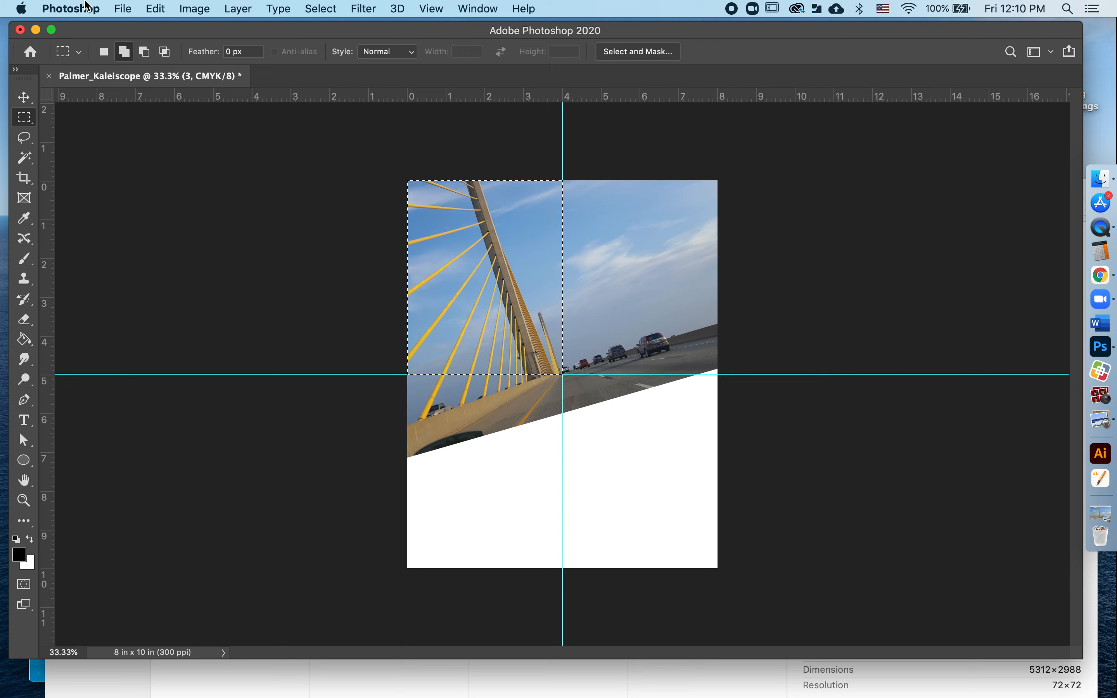
{"action": "left_click", "coordinate": [486, 11]}
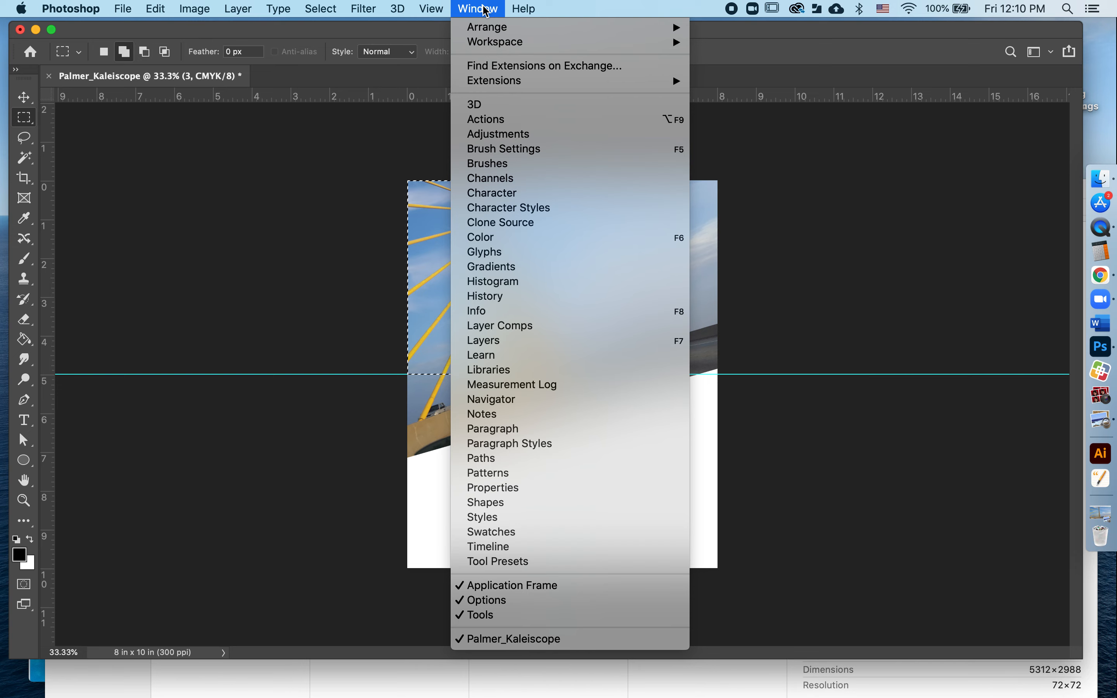
{"action": "mouse_move", "coordinate": [489, 46]}
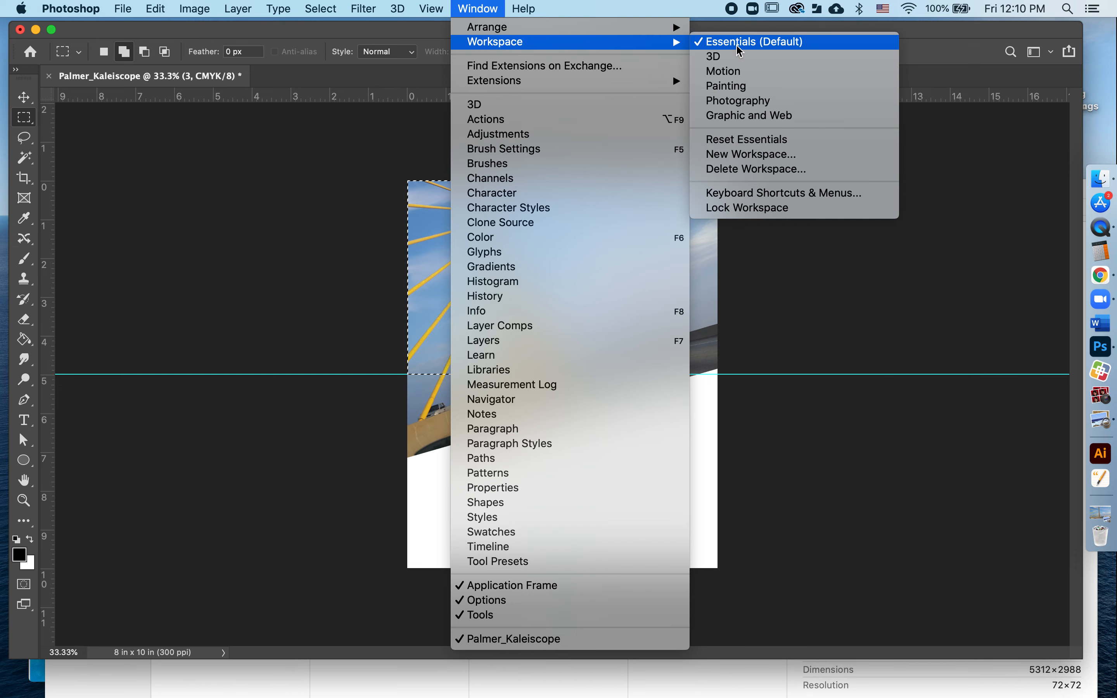
{"action": "left_click", "coordinate": [721, 140]}
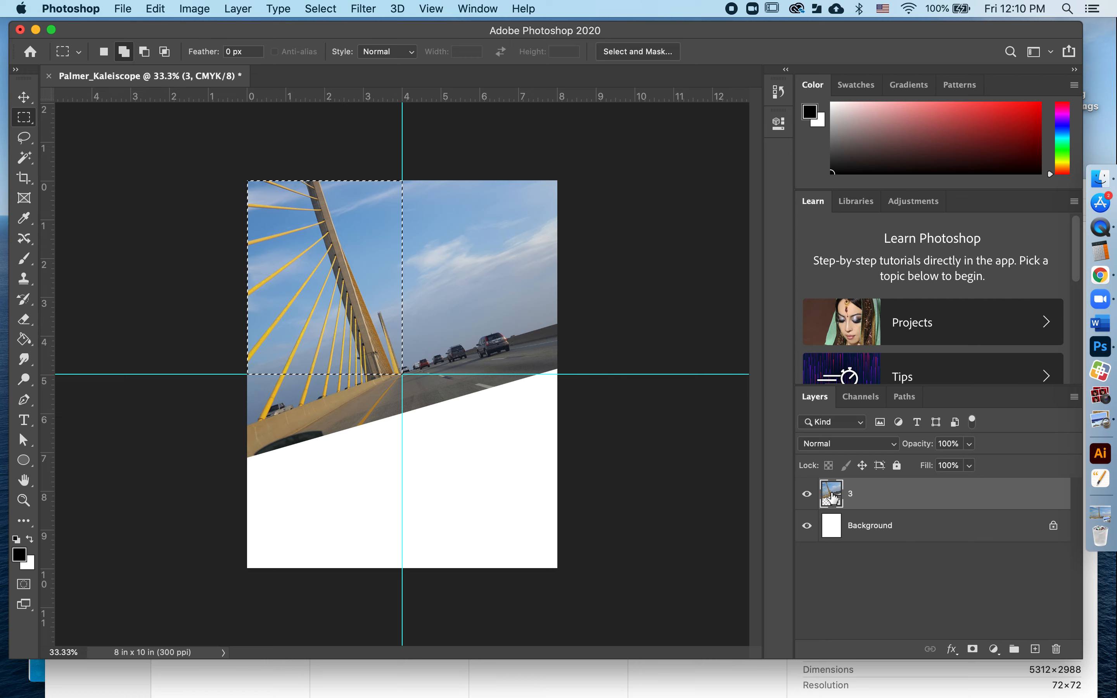
Copy the selected quadrant of layer 3 onto a new layer and hide layer 3.
{"action": "left_click", "coordinate": [862, 528]}
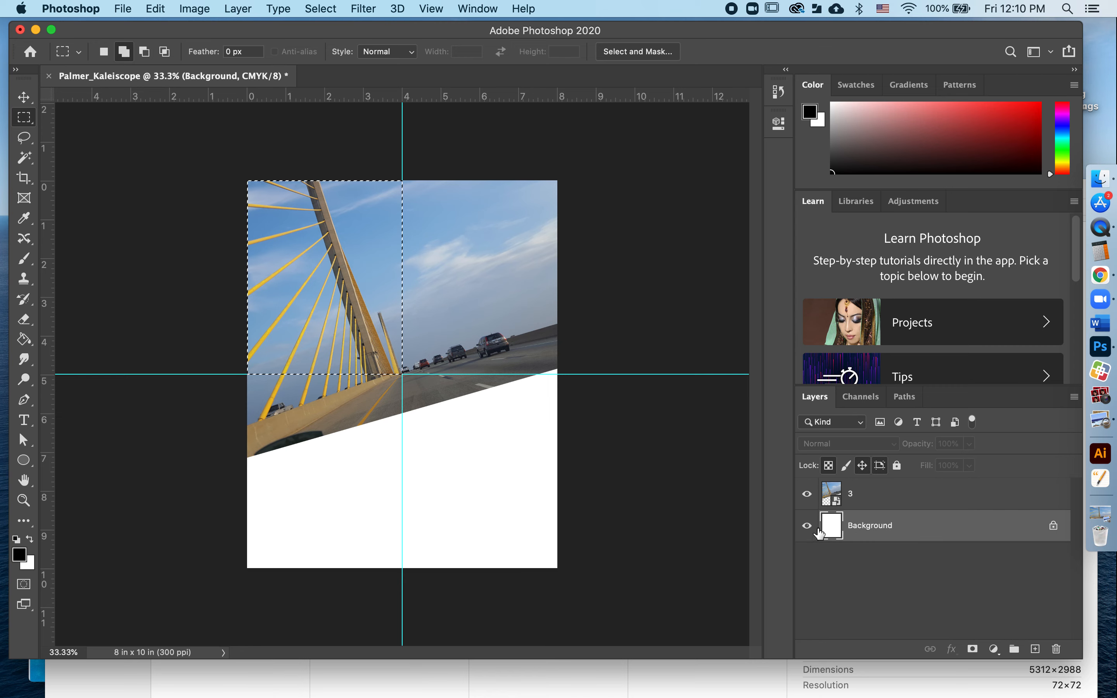
{"action": "left_click", "coordinate": [892, 497]}
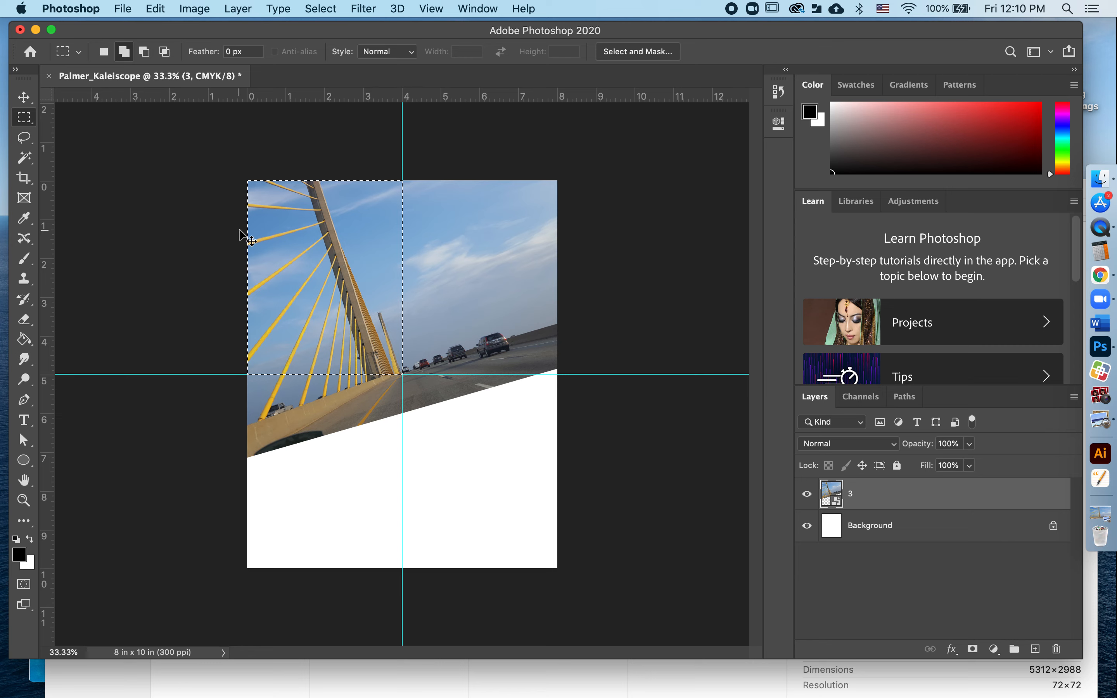
{"action": "key", "text": "super+j"}
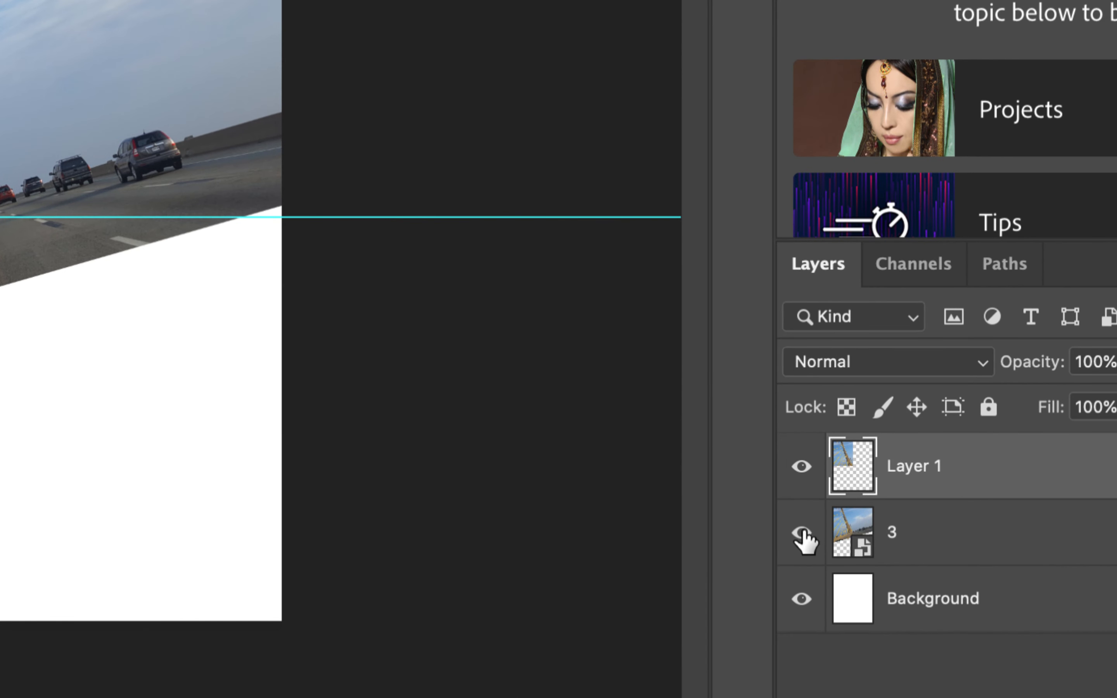
{"action": "left_click", "coordinate": [802, 533]}
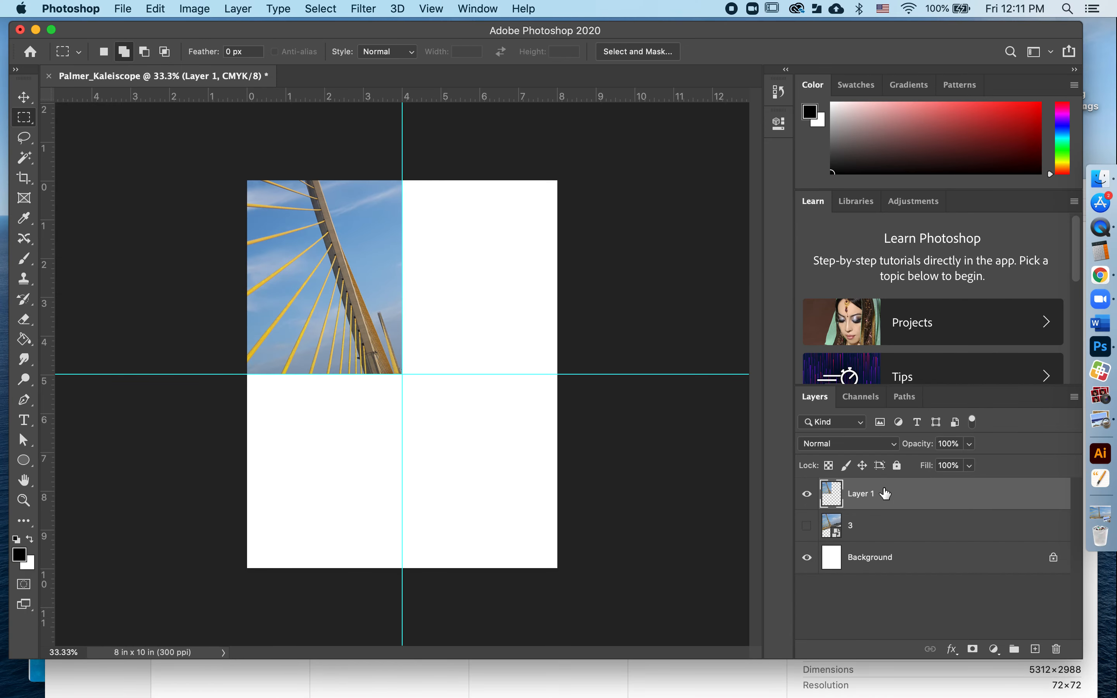
Duplicate Layer 1 and flip the copy horizontally.
{"action": "key", "text": "super+j"}
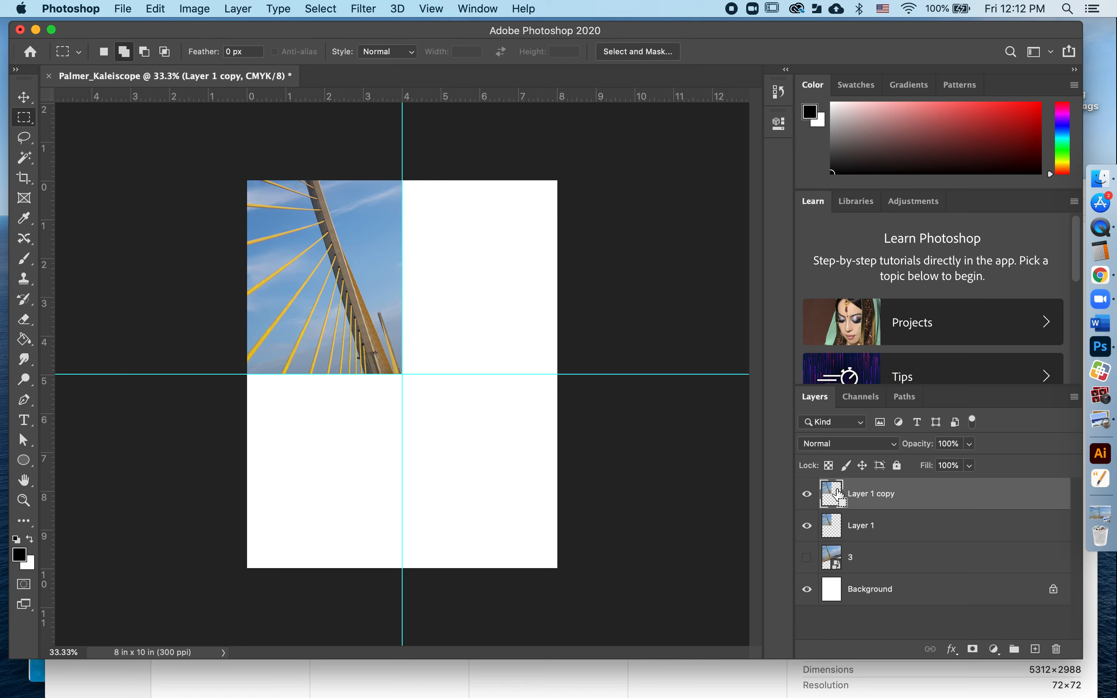
{"action": "key", "text": "super+t"}
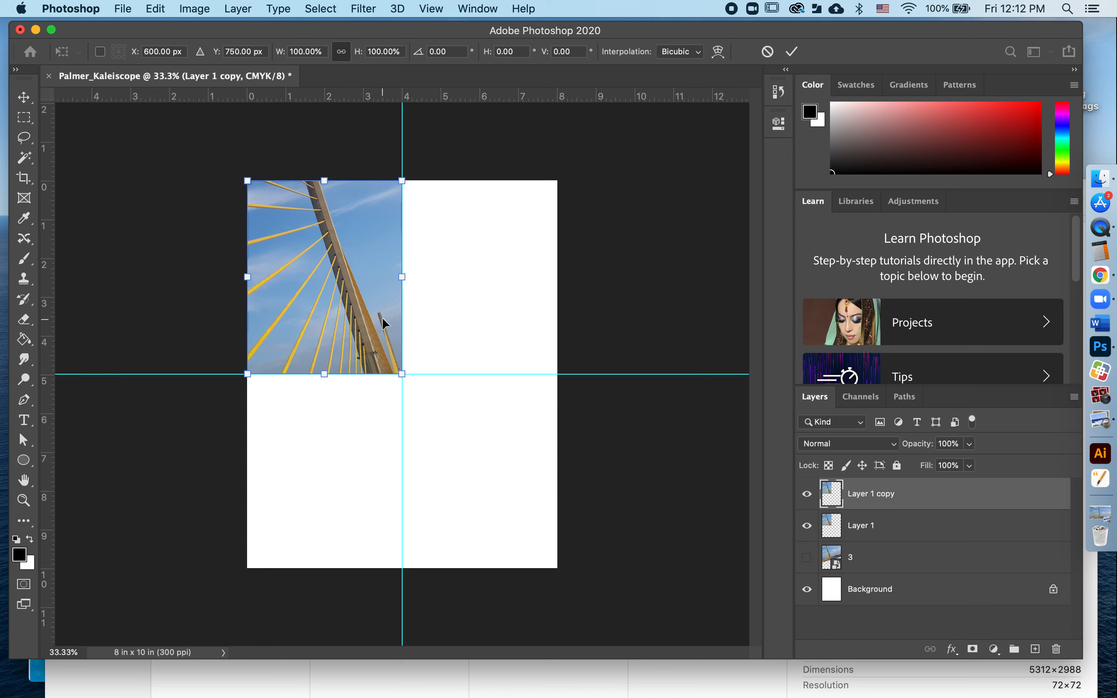
{"action": "right_click", "coordinate": [350, 252]}
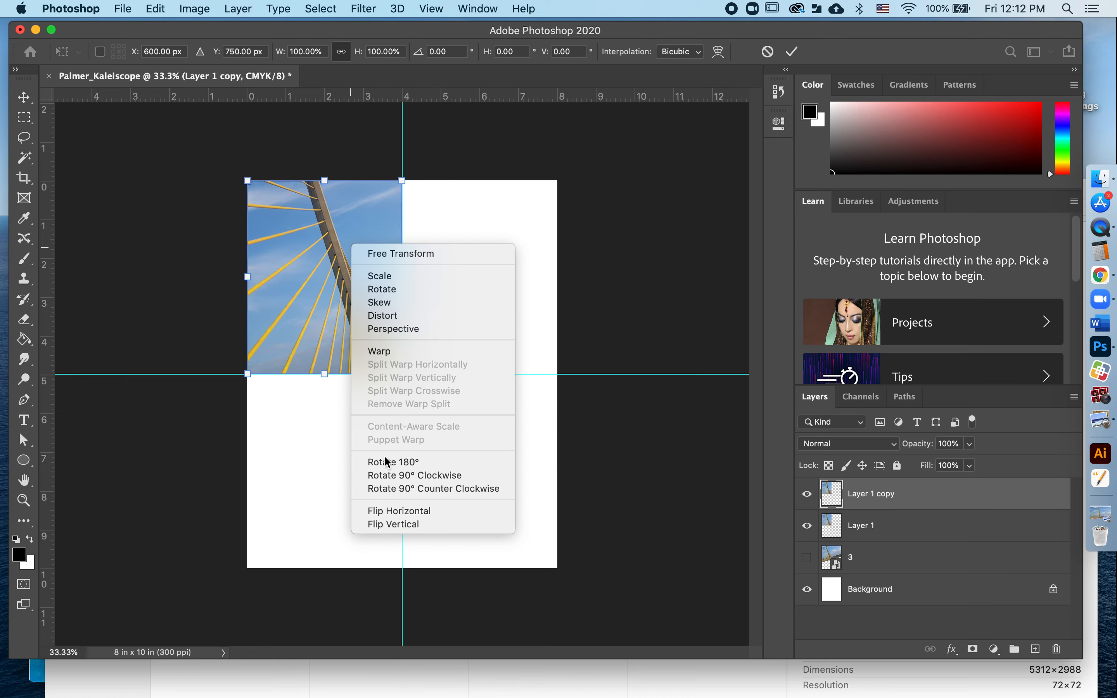
{"action": "left_click", "coordinate": [386, 518]}
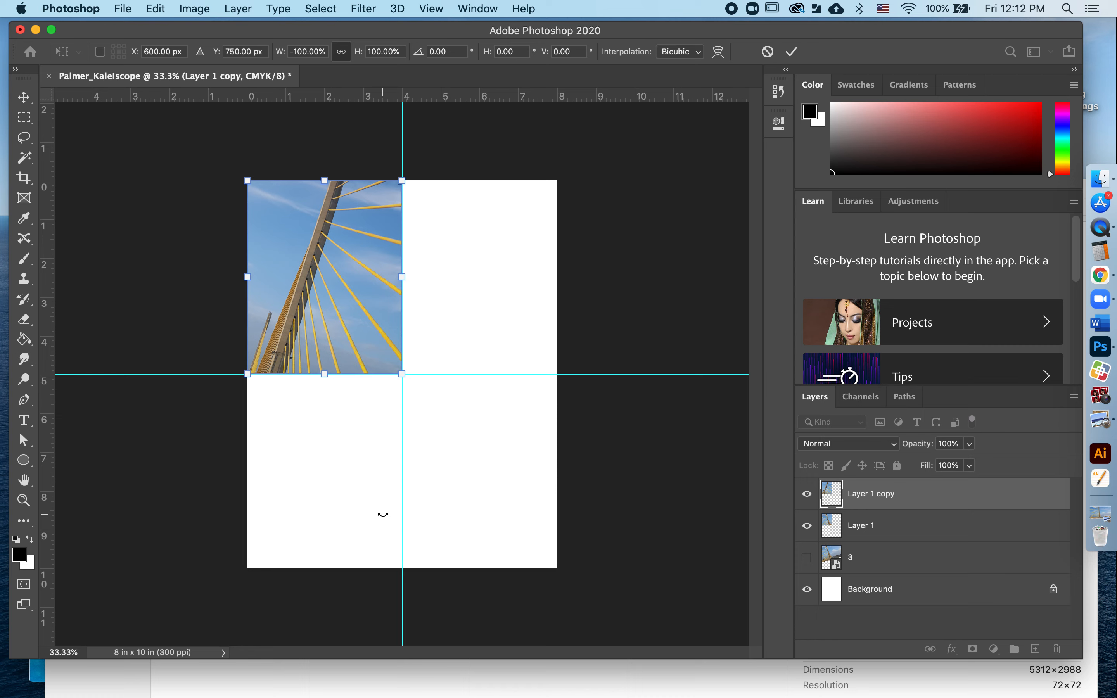
{"action": "key", "text": "Return"}
Move the flipped copy into the upper-right quadrant with the Move tool, aligning it with the centre guides.
{"action": "key", "text": "m"}
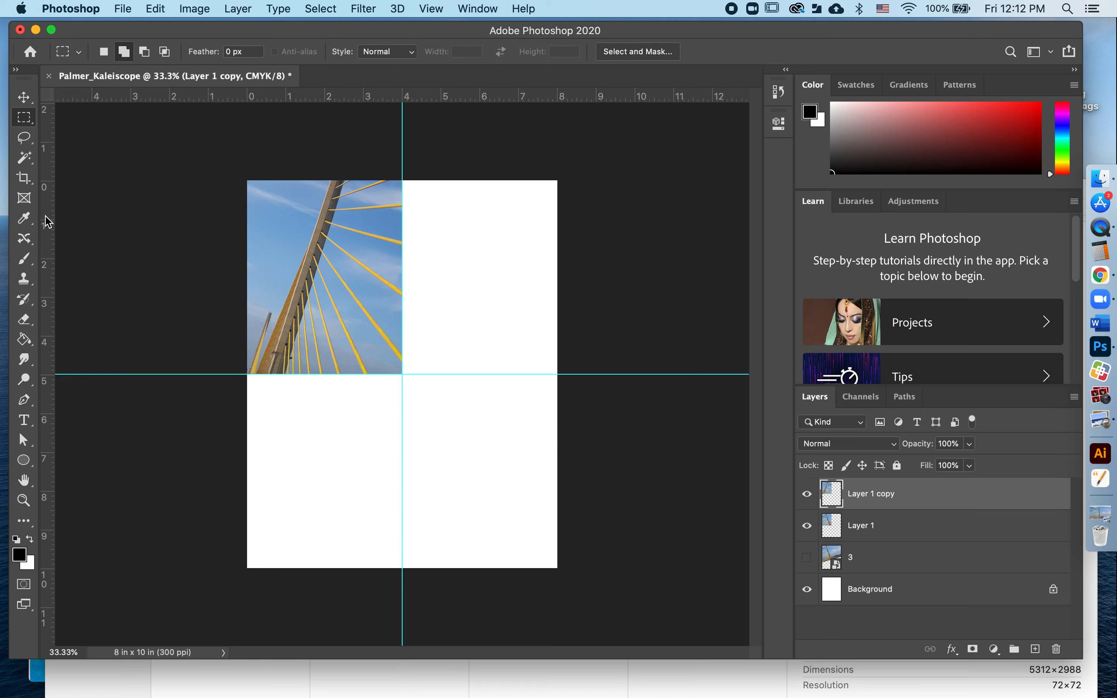
{"action": "left_click_drag", "start_coordinate": [313, 238], "coordinate": [461, 306]}
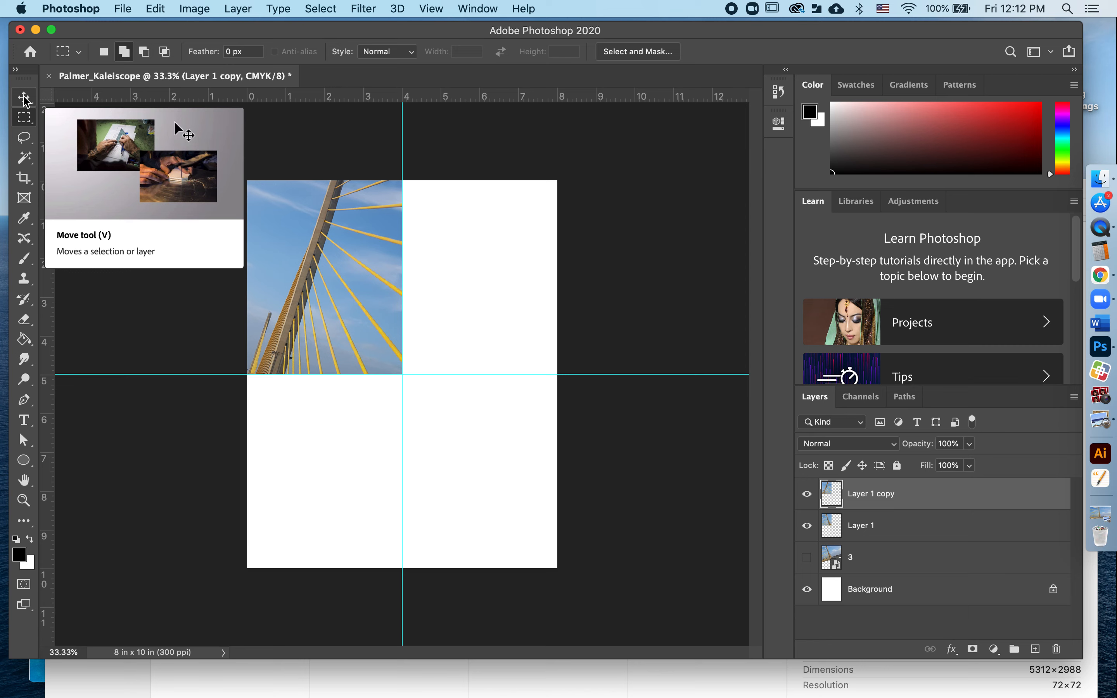
{"action": "left_click", "coordinate": [34, 98]}
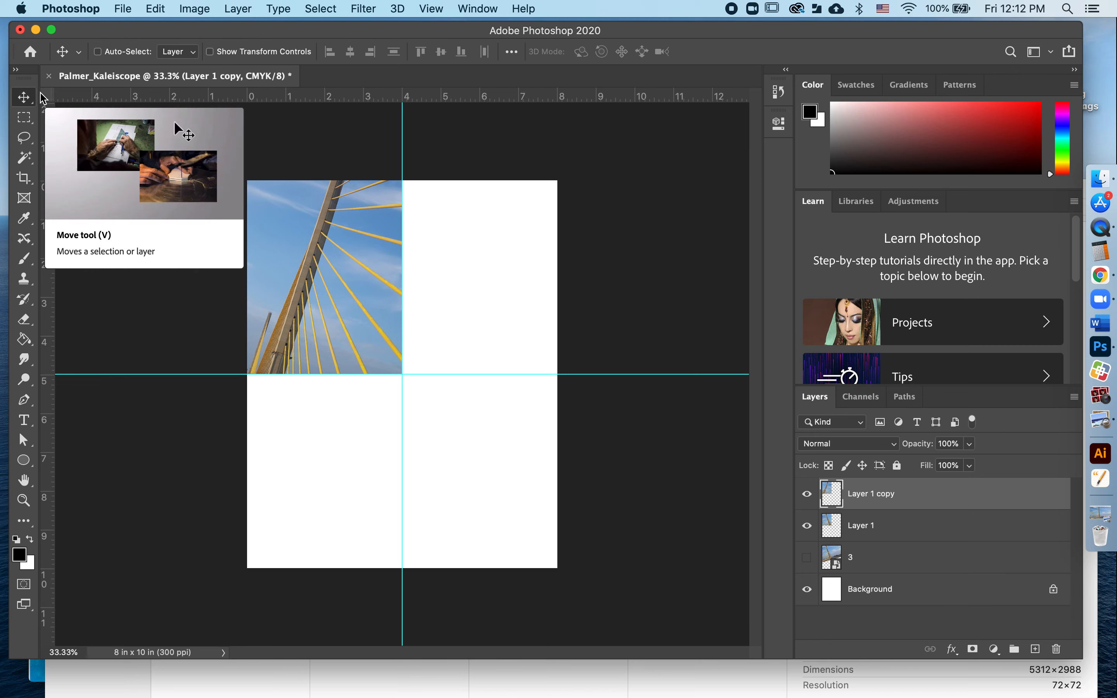
{"action": "left_click", "coordinate": [330, 257]}
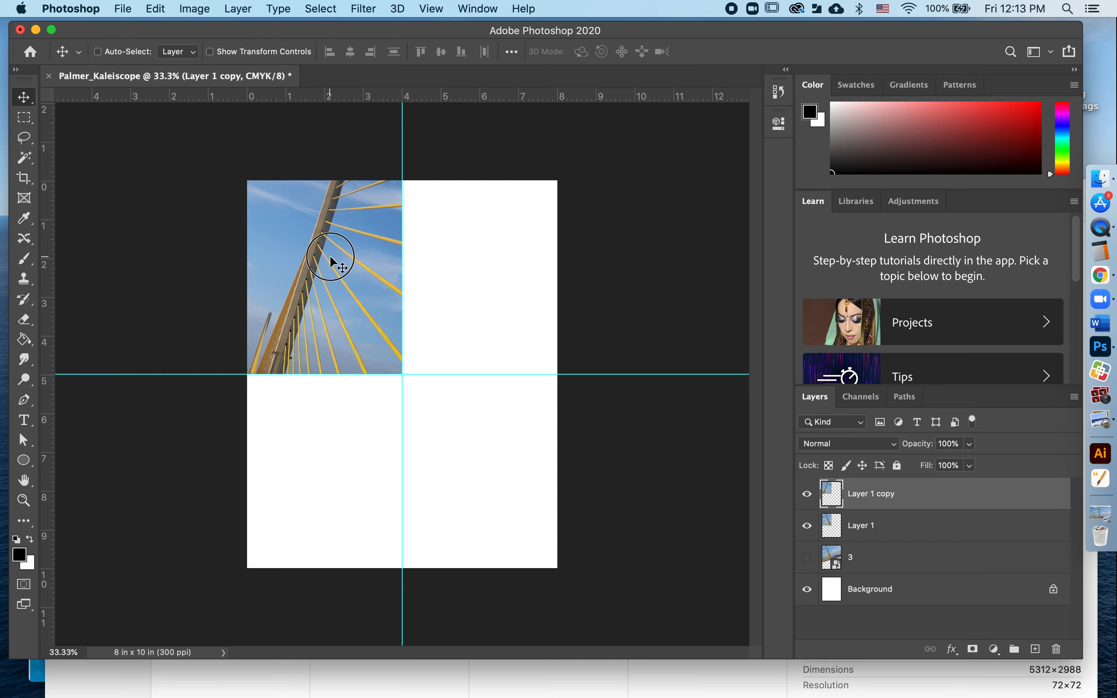
{"action": "left_click_drag", "start_coordinate": [331, 259], "coordinate": [488, 261]}
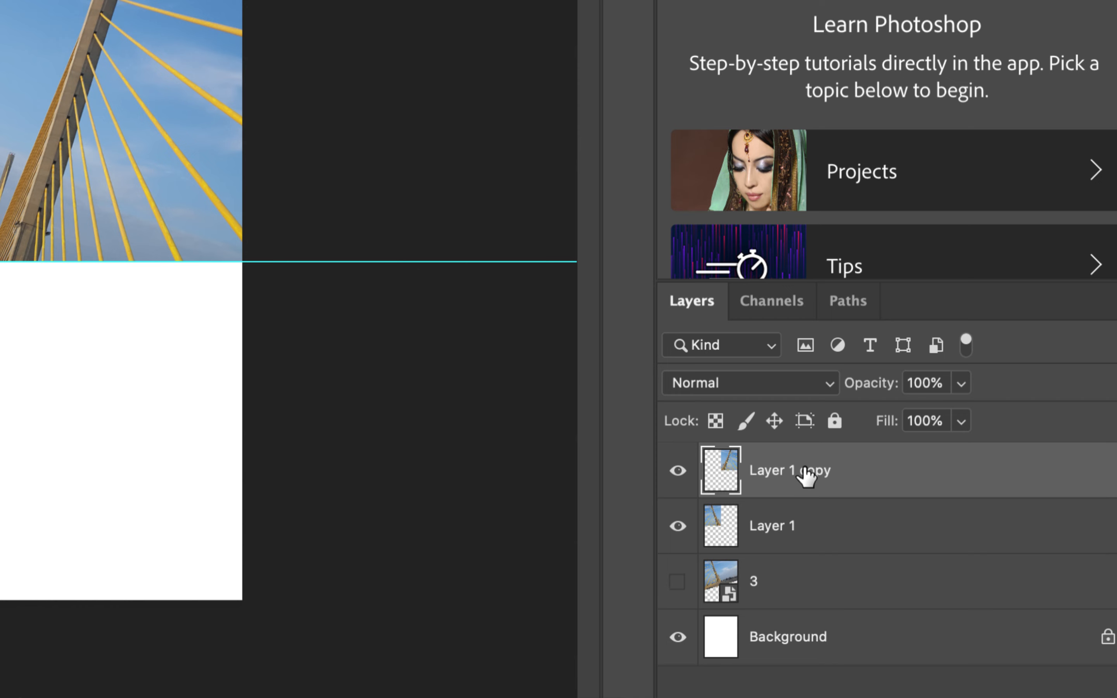
Select Layer 1 and Layer 1 copy together and duplicate both layers.
{"action": "left_click", "coordinate": [780, 528]}
{"action": "left_click", "coordinate": [779, 473]}
{"action": "left_click", "coordinate": [774, 526]}
{"action": "left_click", "coordinate": [780, 478]}
{"action": "left_click", "coordinate": [774, 528], "text": "shift"}
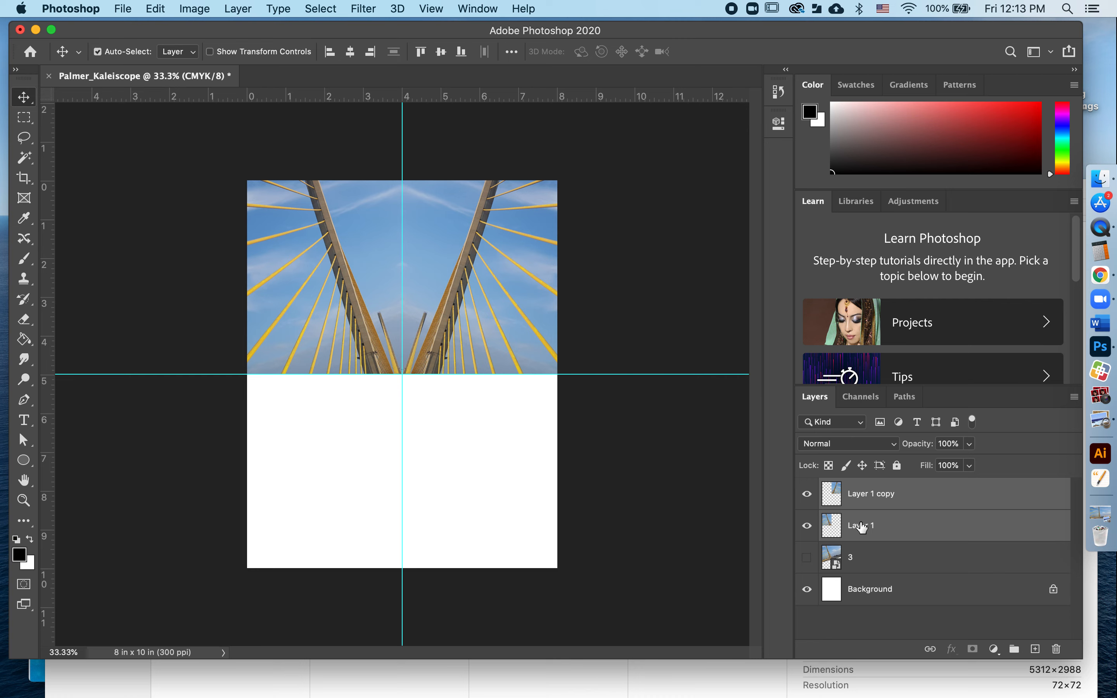
{"action": "key", "text": "super+j"}
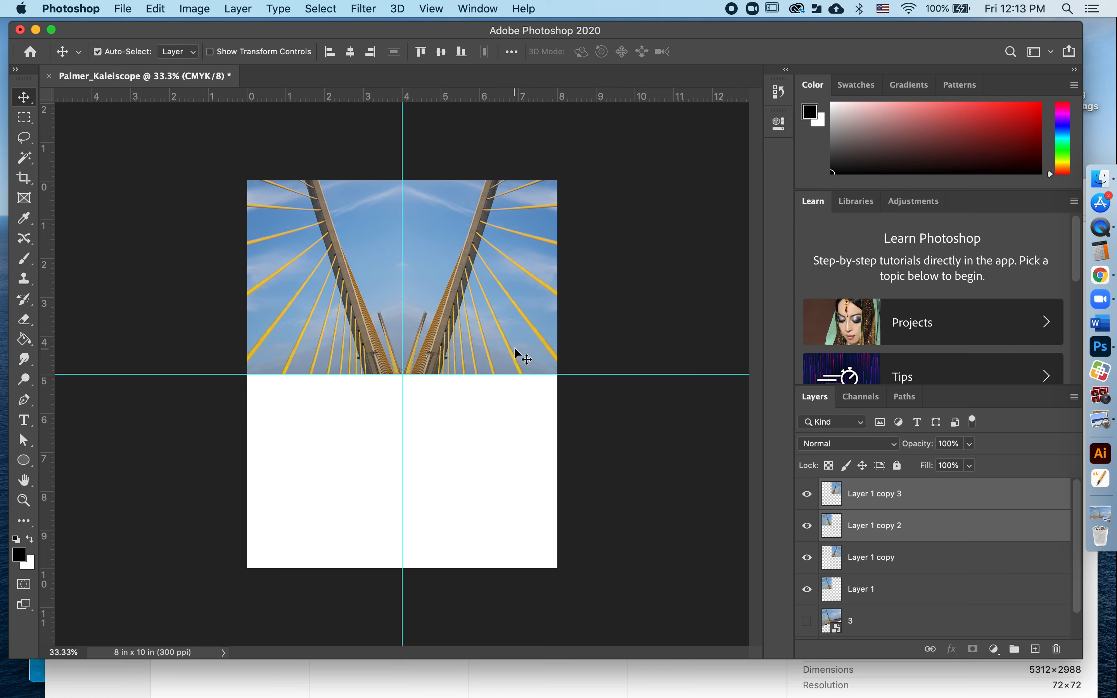
Flip the two duplicated quadrants vertically with Free Transform and move them into the canvas's lower half, meeting the horizontal centre guide.
{"action": "key", "text": "super+t"}
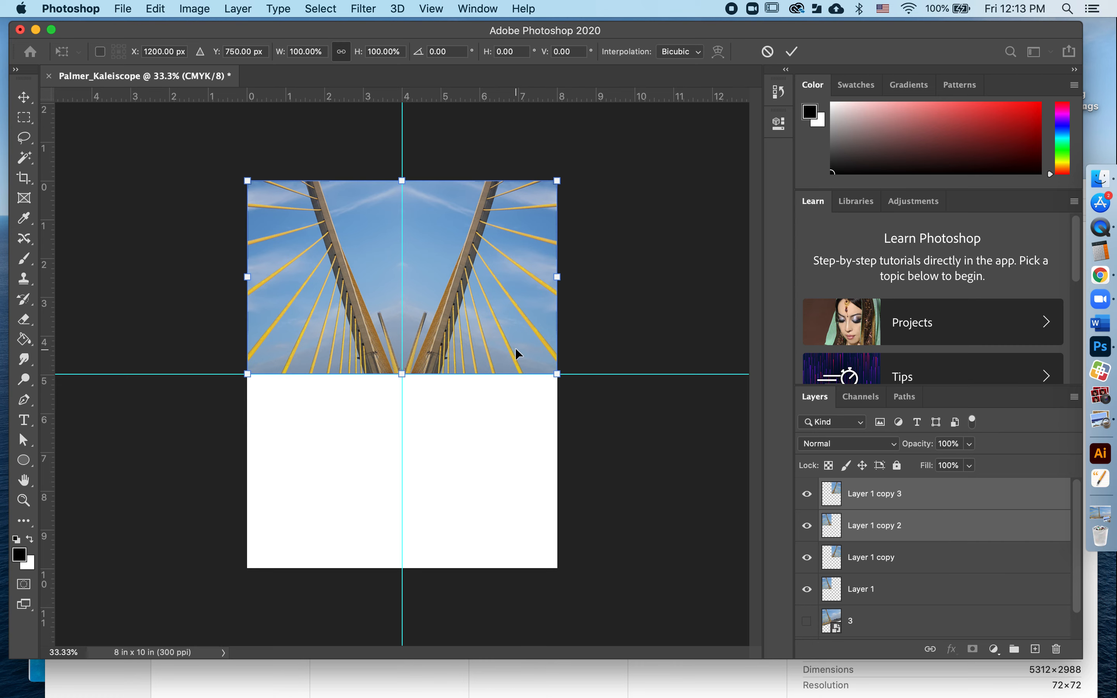
{"action": "right_click", "coordinate": [510, 288]}
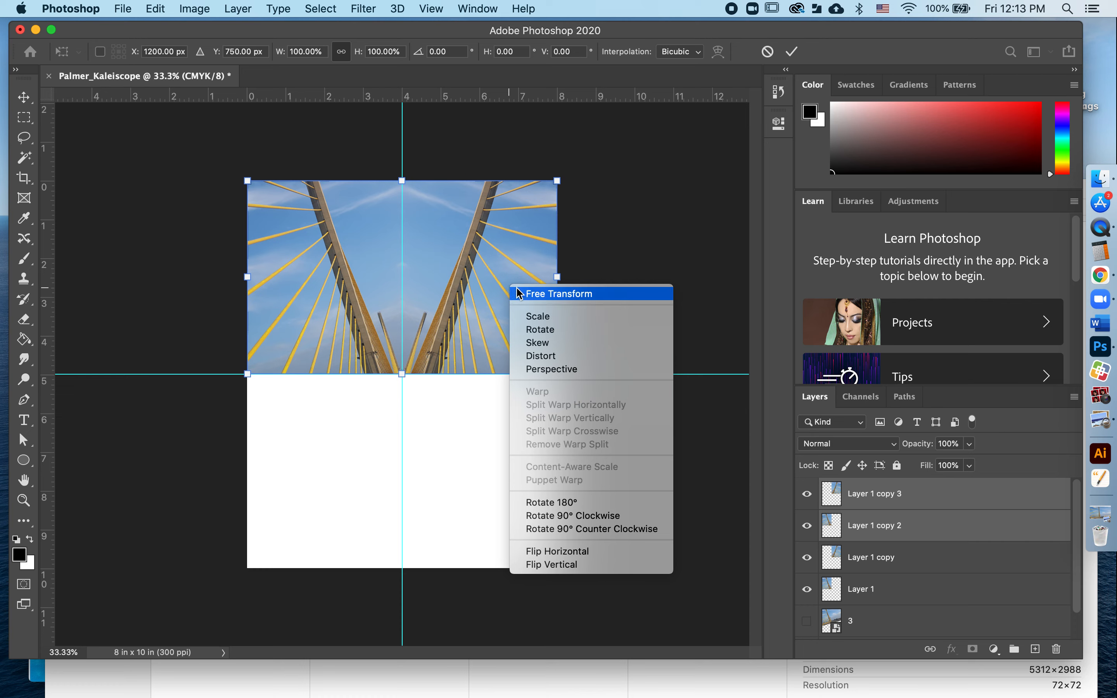
{"action": "left_click", "coordinate": [578, 565]}
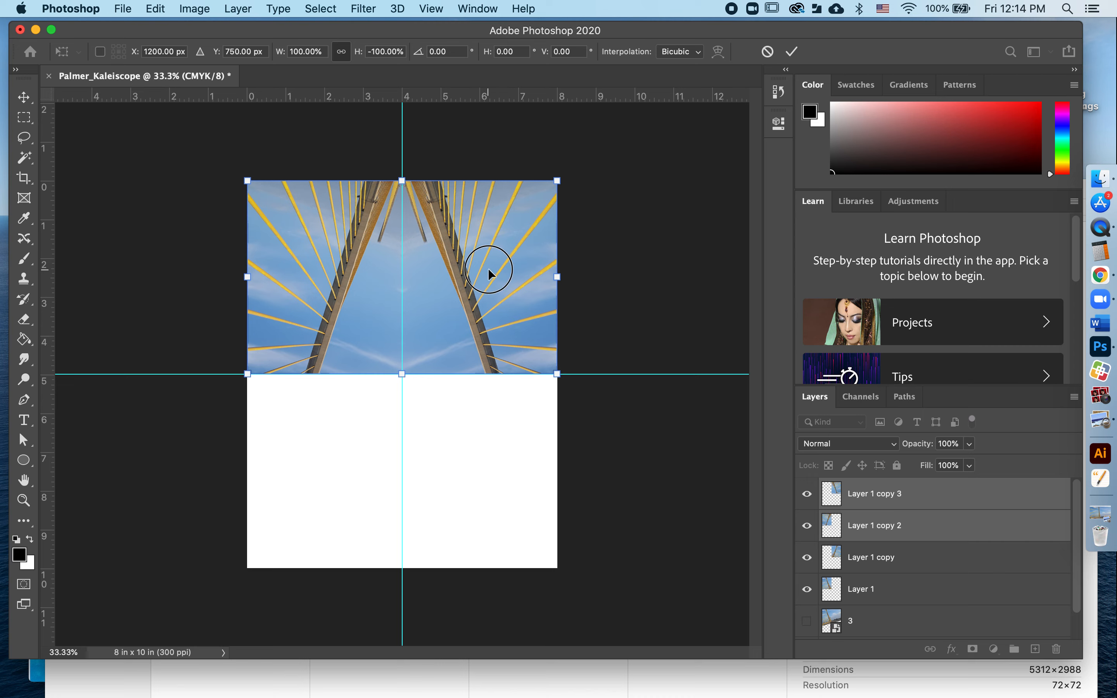
{"action": "left_click_drag", "start_coordinate": [488, 269], "coordinate": [500, 458]}
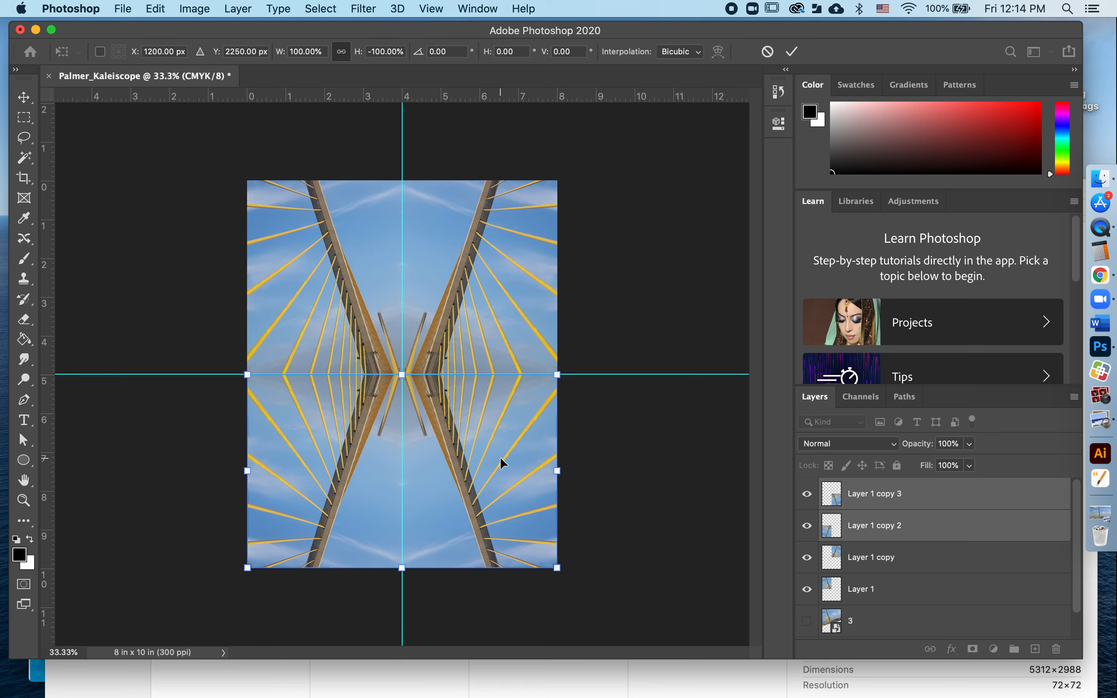
{"action": "key", "text": "Return"}
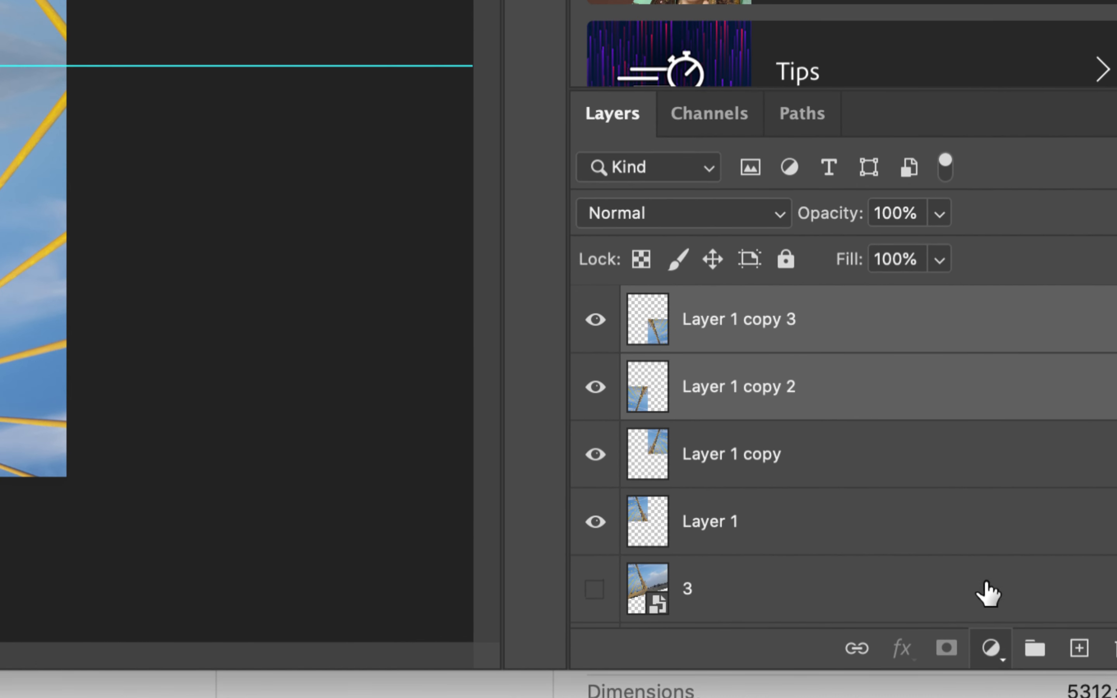
Add a Levels adjustment layer above Layer 1 copy 3 with the black input at 67 and the white input at 205.
{"action": "left_click", "coordinate": [867, 323]}
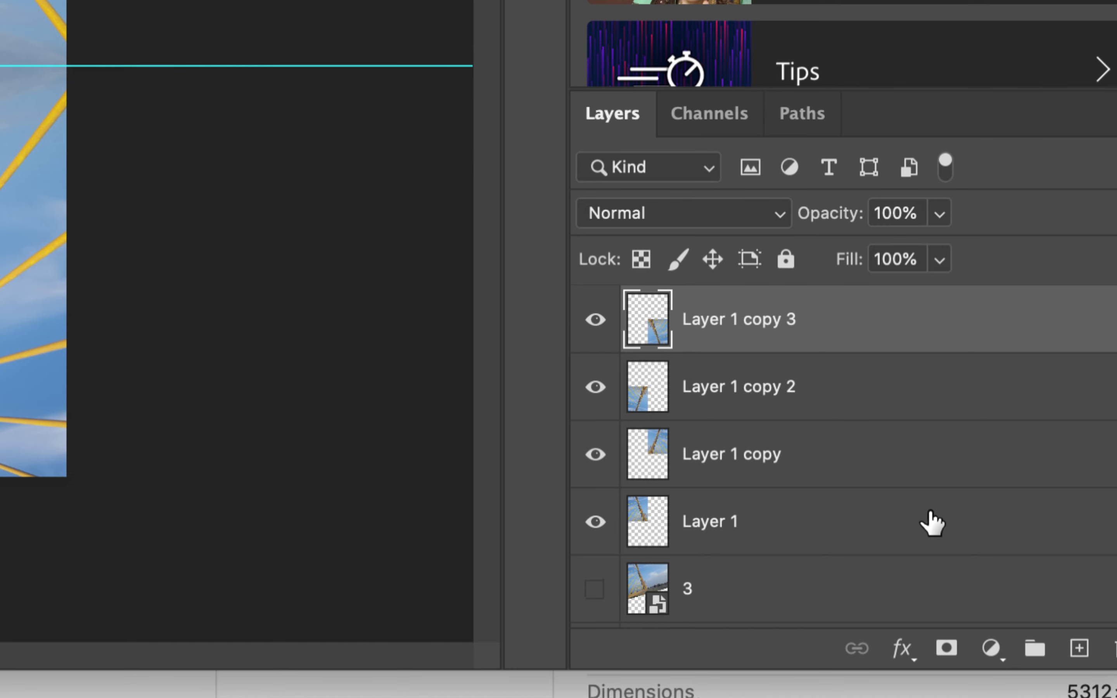
{"action": "left_click", "coordinate": [991, 649]}
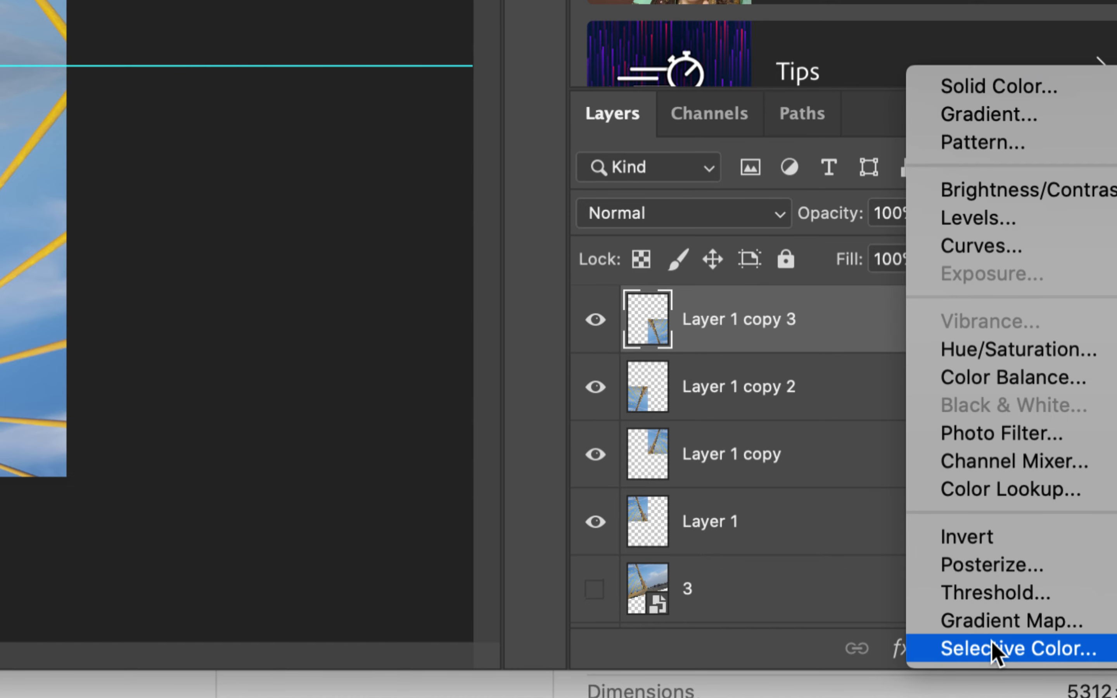
{"action": "left_click", "coordinate": [987, 221]}
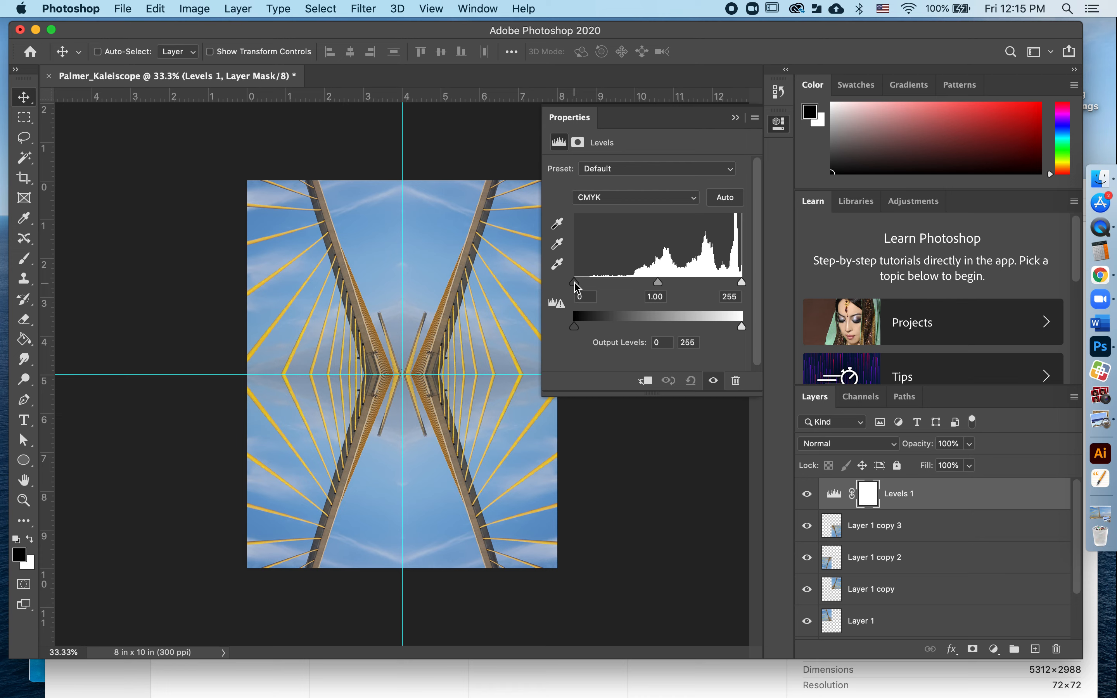
{"action": "left_click_drag", "start_coordinate": [577, 287], "coordinate": [591, 284]}
{"action": "left_click", "coordinate": [744, 283]}
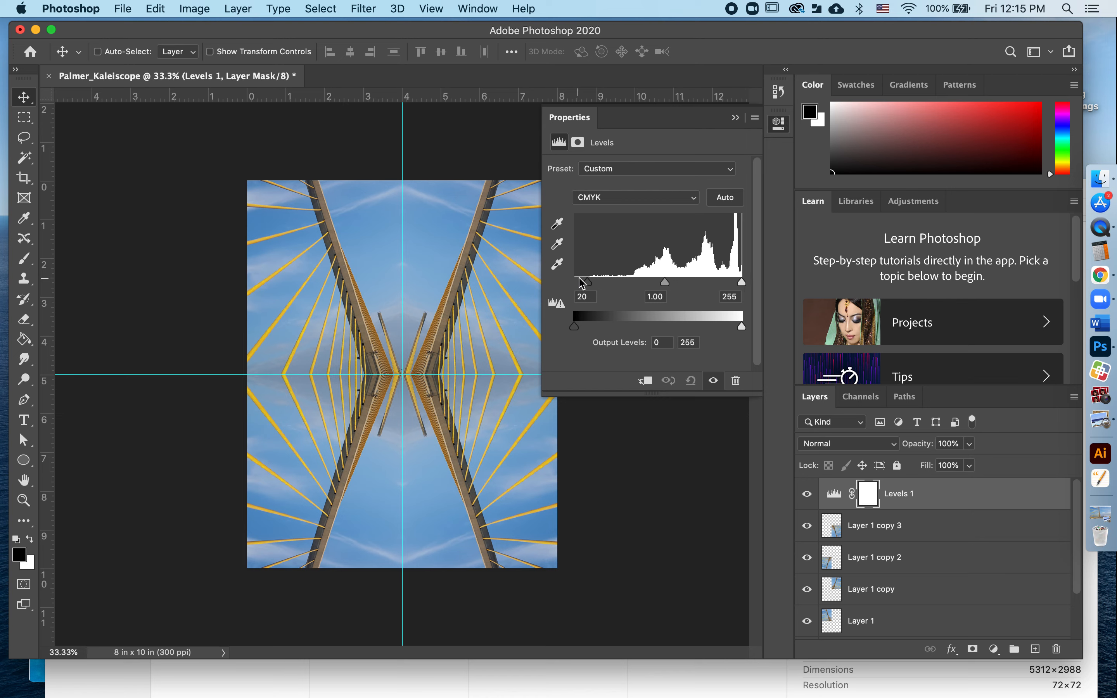
{"action": "left_click_drag", "start_coordinate": [585, 283], "coordinate": [609, 281]}
{"action": "left_click_drag", "start_coordinate": [742, 283], "coordinate": [716, 286]}
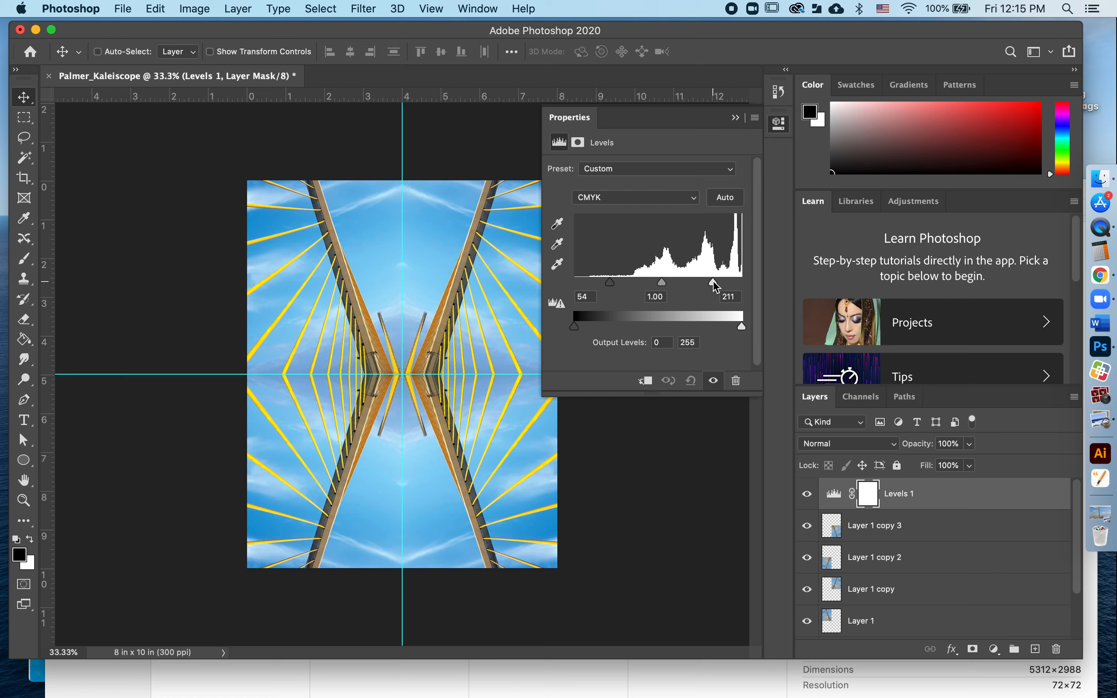
{"action": "left_click_drag", "start_coordinate": [610, 283], "coordinate": [622, 287]}
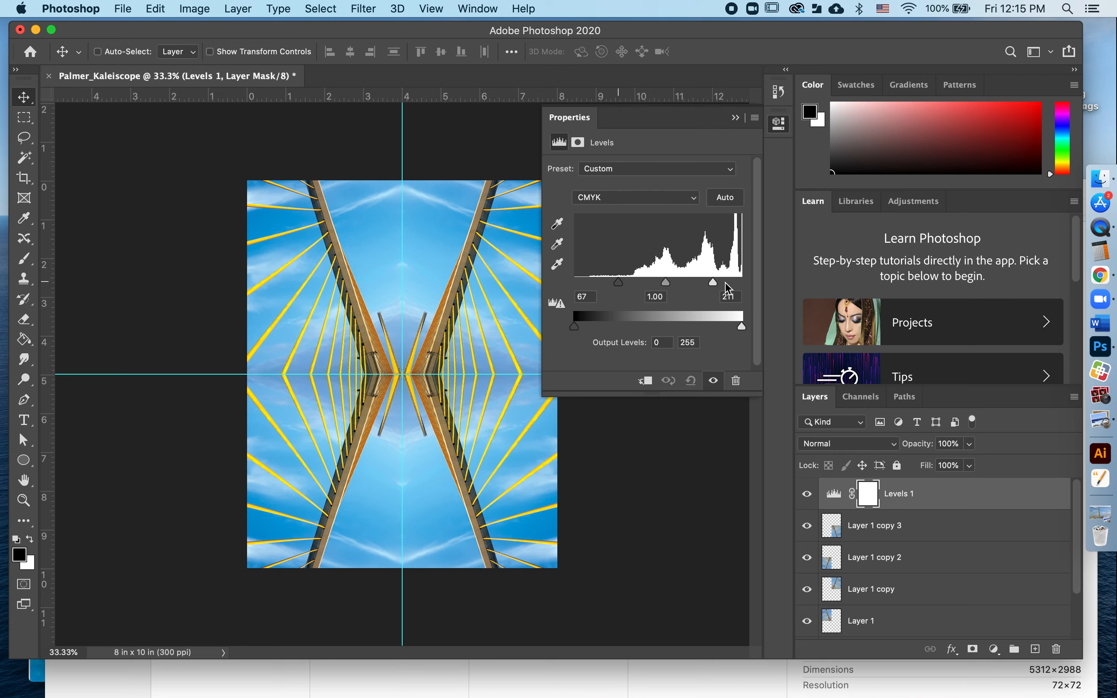
{"action": "left_click_drag", "start_coordinate": [714, 284], "coordinate": [710, 286]}
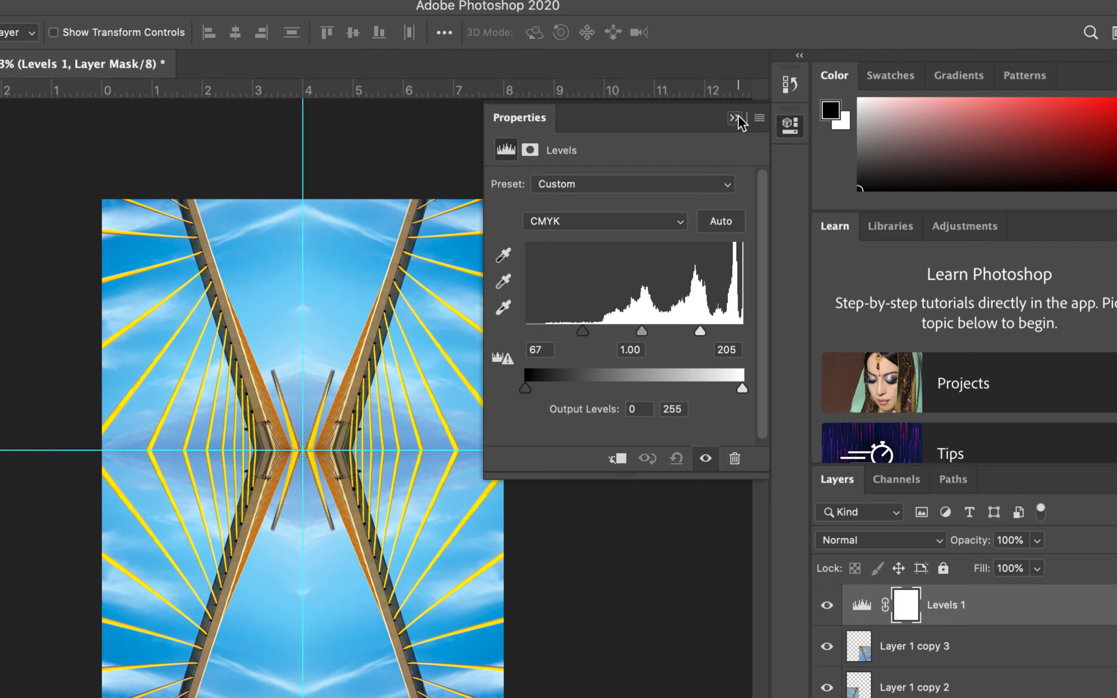
{"action": "left_click", "coordinate": [738, 118]}
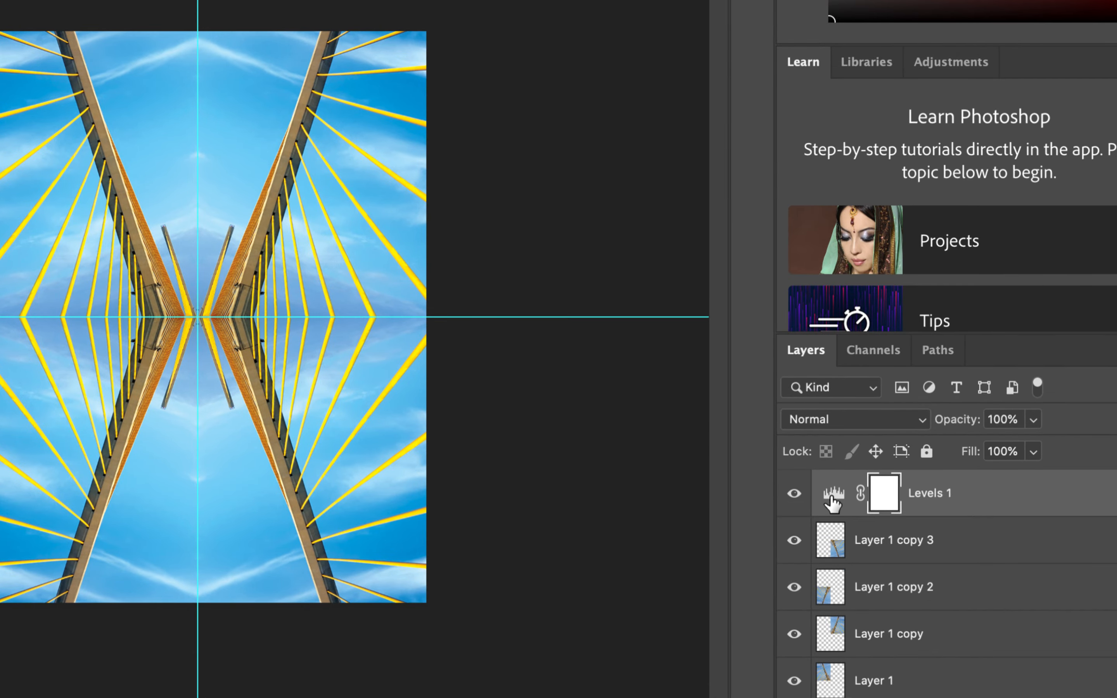
Reopen the Levels 1 adjustment to review its input settings.
{"action": "double_click", "coordinate": [831, 499]}
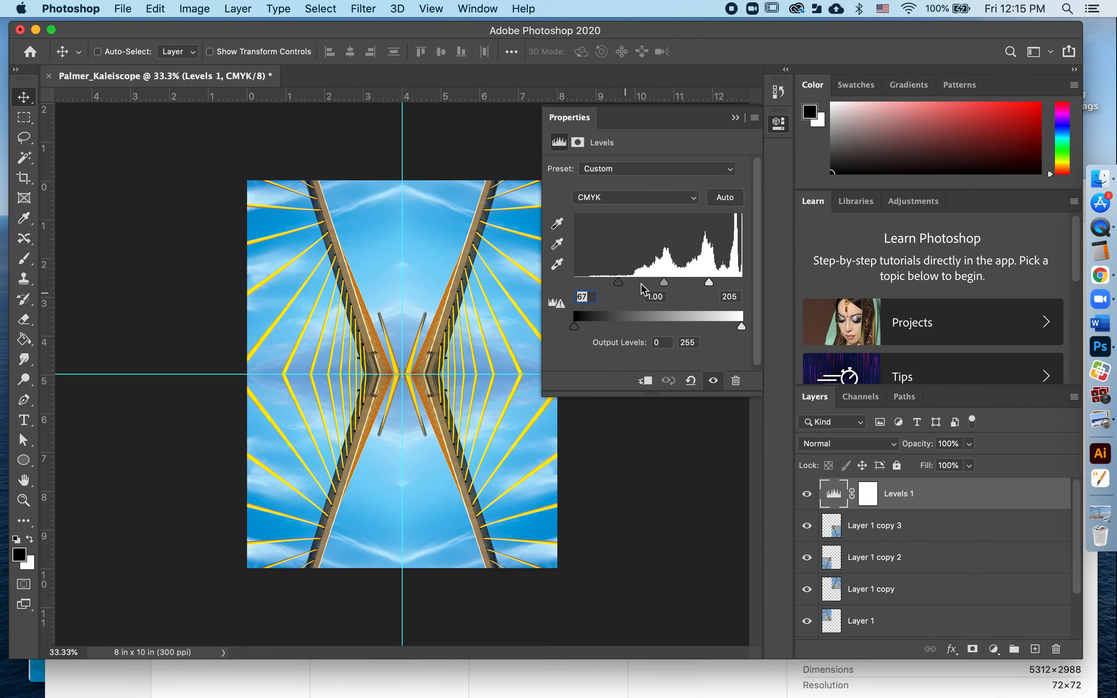
{"action": "left_click_drag", "start_coordinate": [619, 283], "coordinate": [619, 286]}
{"action": "left_click", "coordinate": [738, 119]}
Add a Hue/Saturation adjustment layer above Levels 1.
{"action": "left_click", "coordinate": [995, 650]}
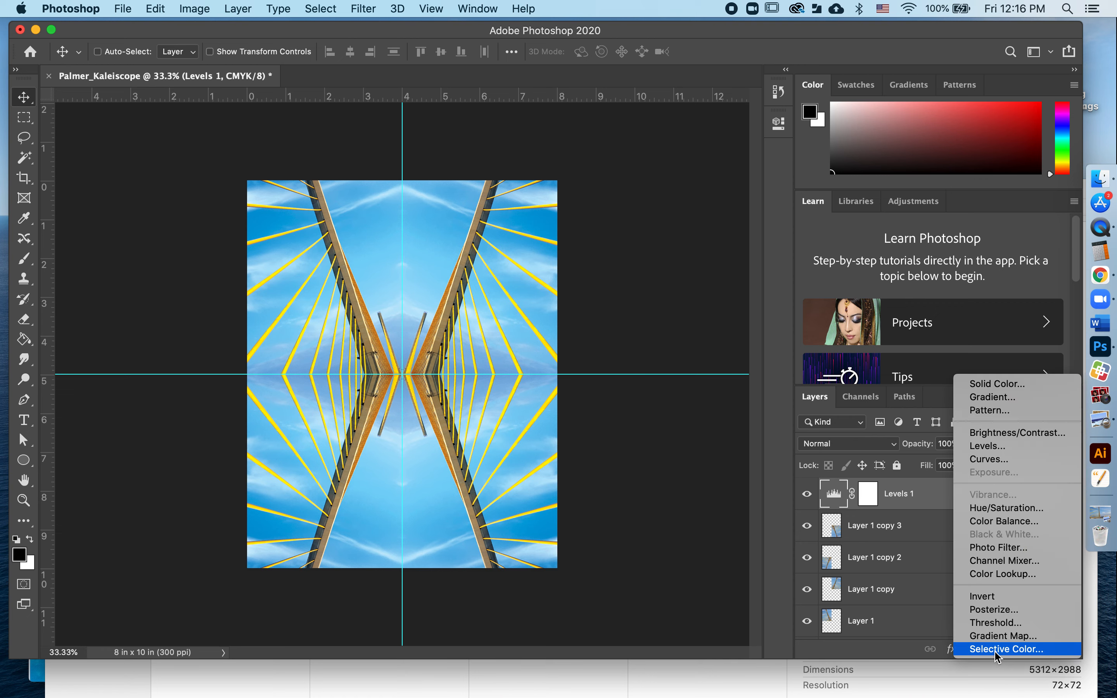
{"action": "left_click", "coordinate": [1005, 510]}
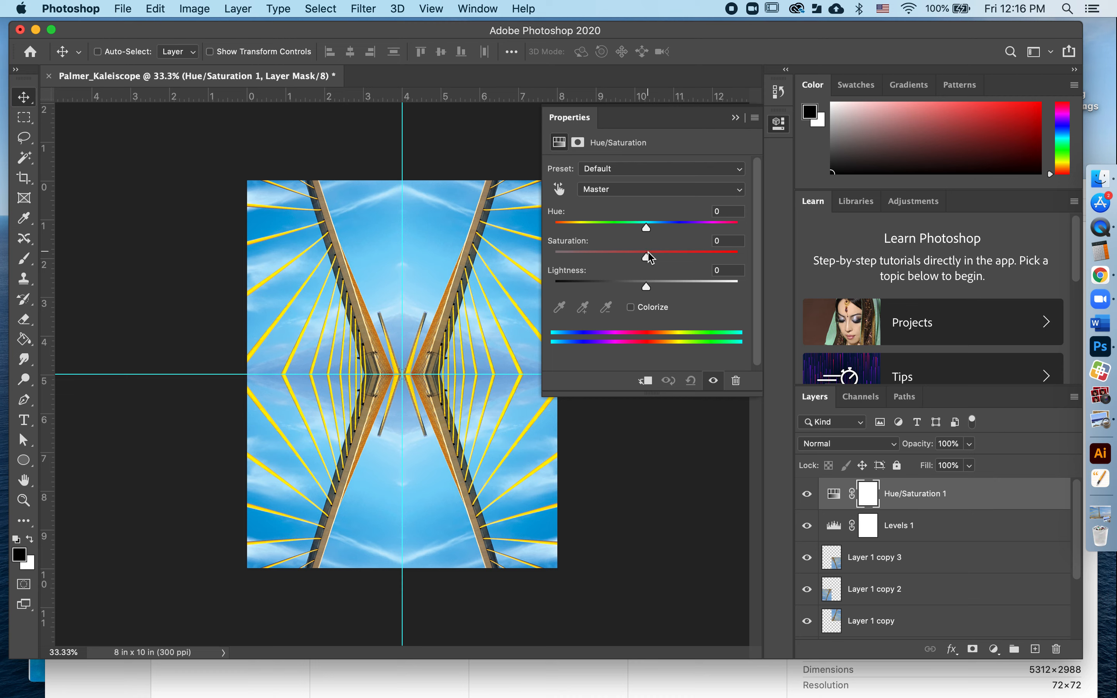
Try a Master saturation of -100 and a shifted Master hue, resetting each to 0.
{"action": "left_click", "coordinate": [649, 262]}
{"action": "left_click_drag", "start_coordinate": [649, 262], "coordinate": [547, 260]}
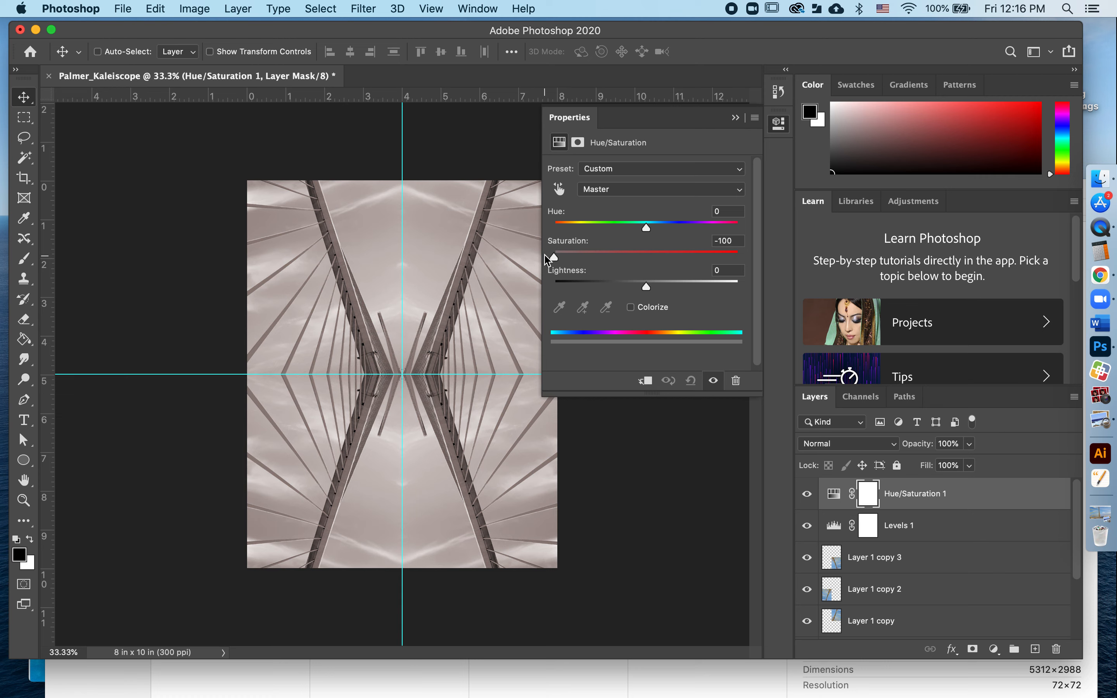
{"action": "left_click", "coordinate": [726, 240]}
{"action": "type", "text": "0"}
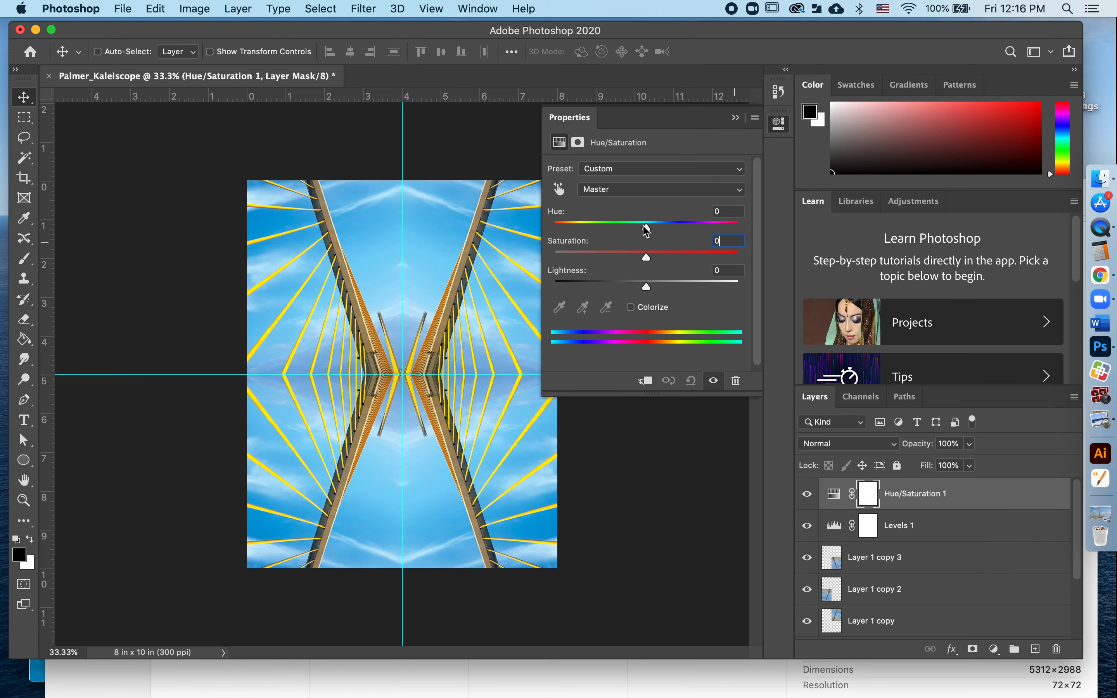
{"action": "left_click_drag", "start_coordinate": [646, 227], "coordinate": [708, 212]}
{"action": "left_click", "coordinate": [723, 212]}
{"action": "type", "text": "0"}
Limit the Hue/Saturation adjustment to Yellows and shift their hue to -41, leaving their saturation at 0.
{"action": "left_click", "coordinate": [668, 194]}
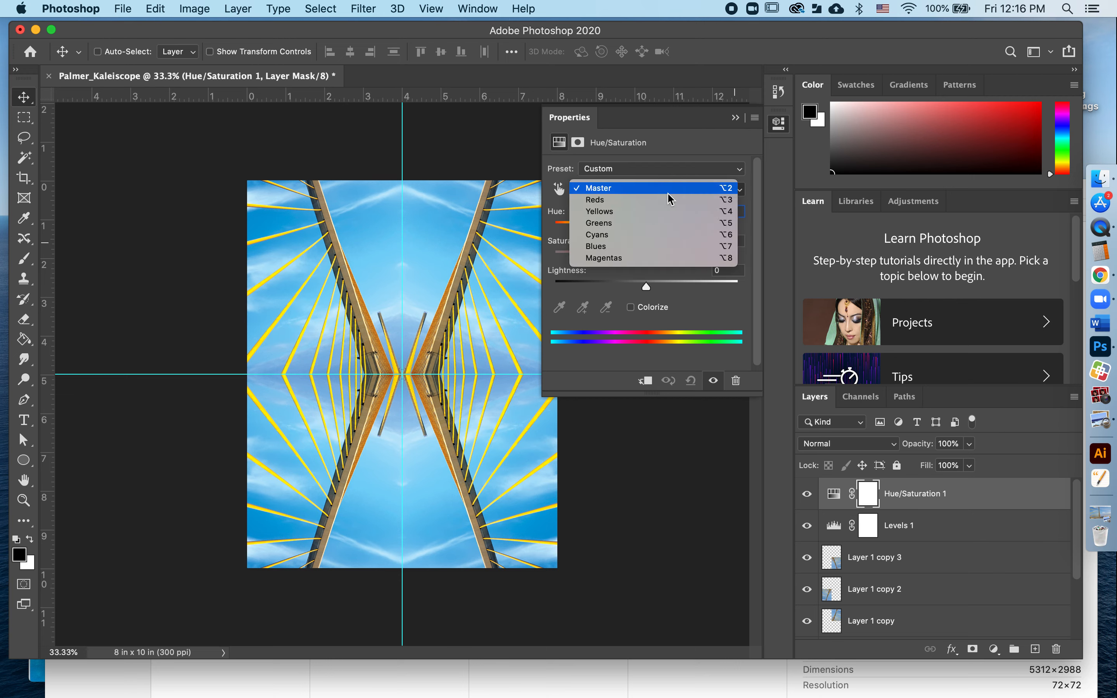
{"action": "left_click", "coordinate": [617, 211]}
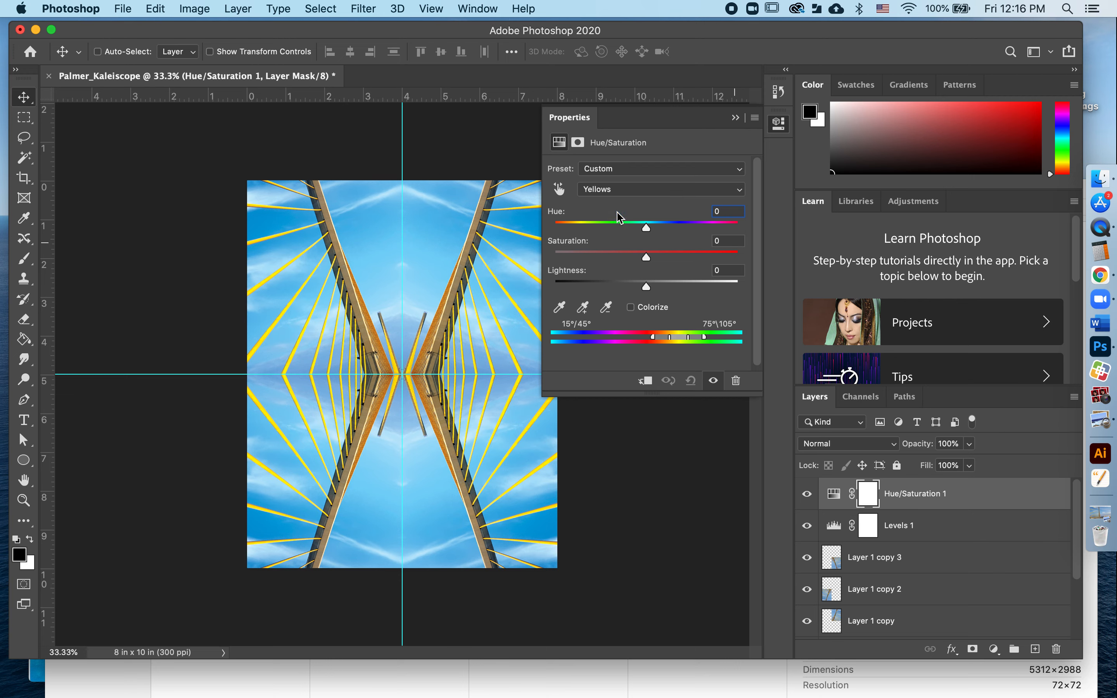
{"action": "left_click_drag", "start_coordinate": [647, 257], "coordinate": [524, 255]}
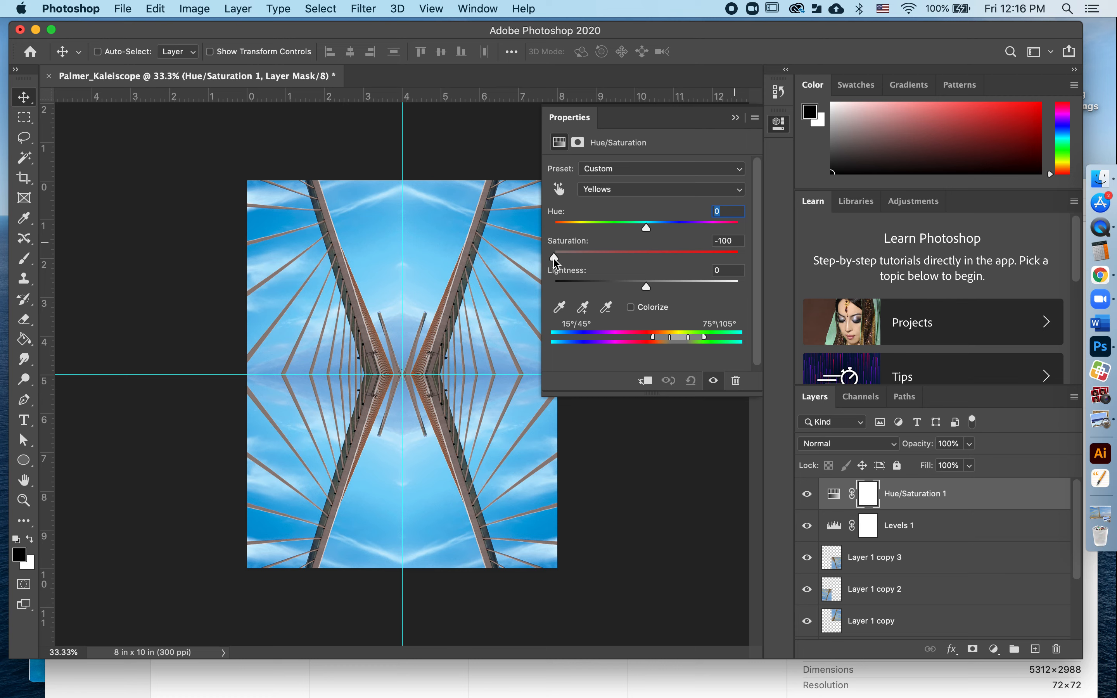
{"action": "left_click", "coordinate": [722, 240]}
{"action": "type", "text": "0"}
{"action": "key", "text": "Return"}
{"action": "left_click_drag", "start_coordinate": [646, 229], "coordinate": [713, 234]}
{"action": "left_click_drag", "start_coordinate": [646, 228], "coordinate": [610, 227]}
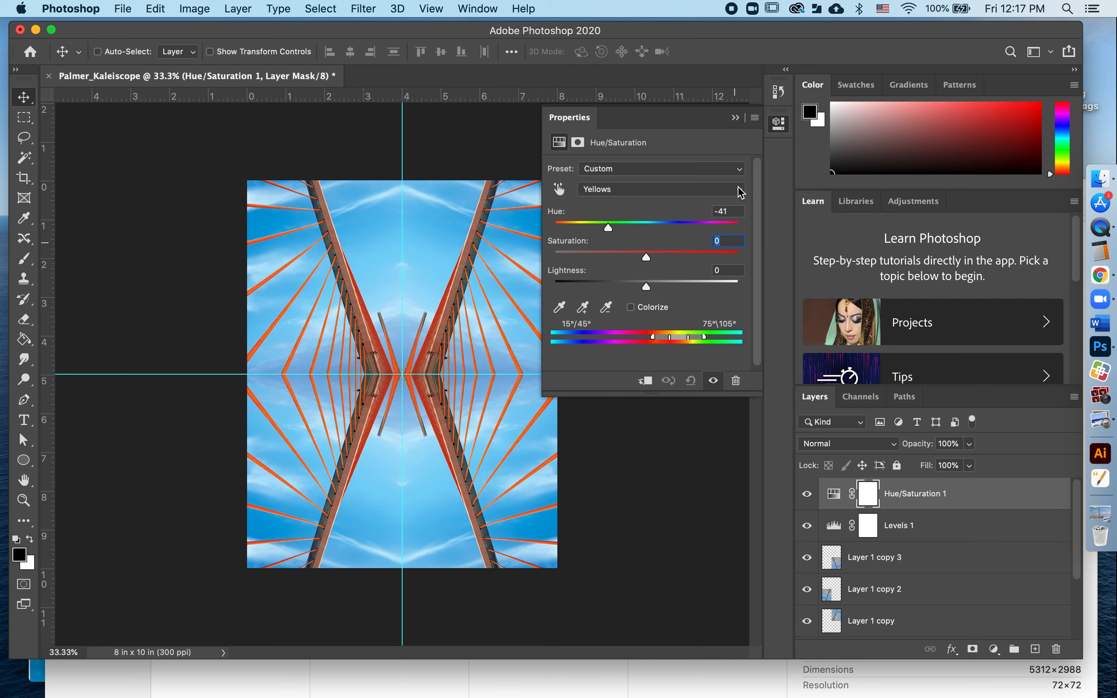
{"action": "left_click", "coordinate": [735, 117]}
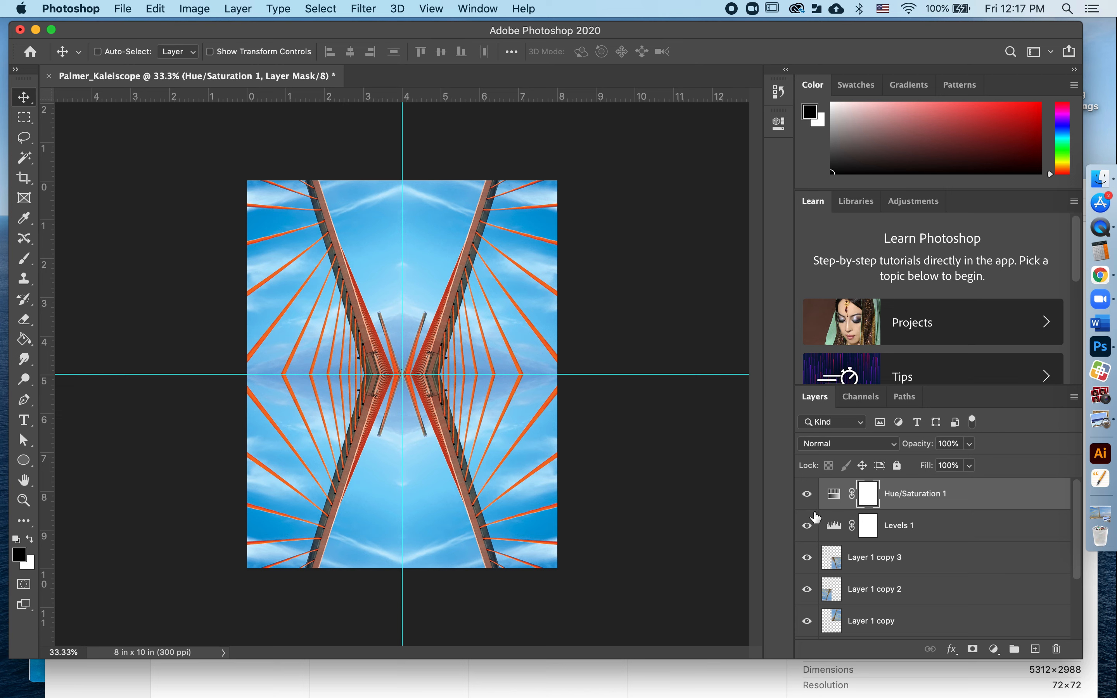
Hide Hue/Saturation 1 and add a Color Balance adjustment layer with the midtones' Cyan–Red value at -98.
{"action": "left_click", "coordinate": [807, 494]}
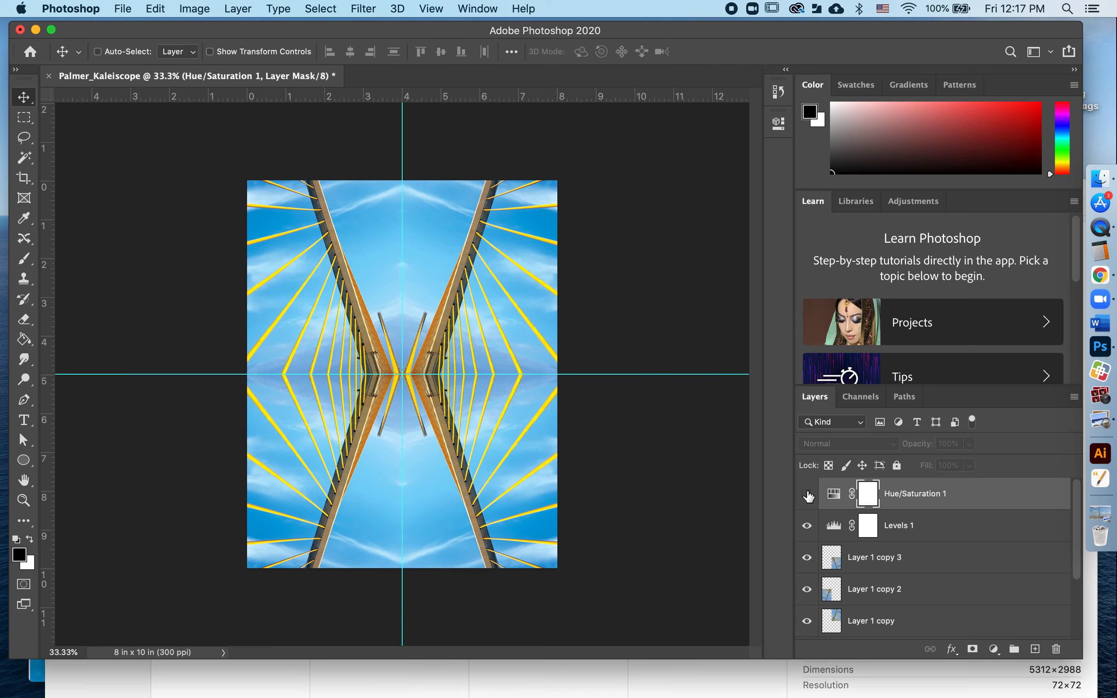
{"action": "left_click", "coordinate": [995, 649]}
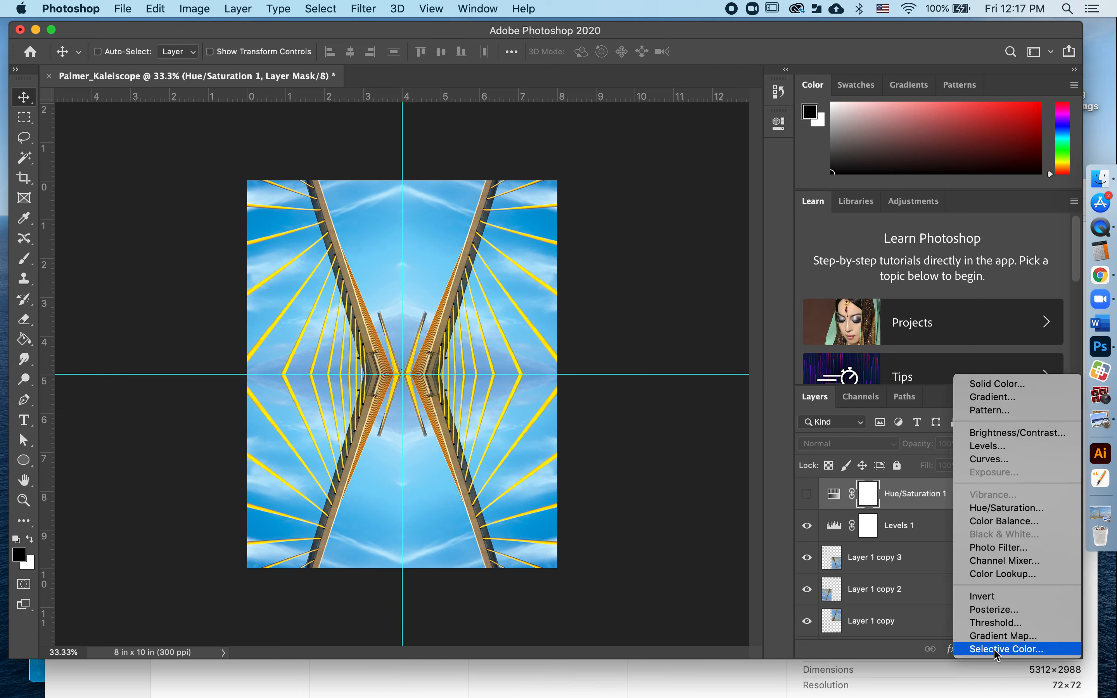
{"action": "left_click", "coordinate": [1002, 523]}
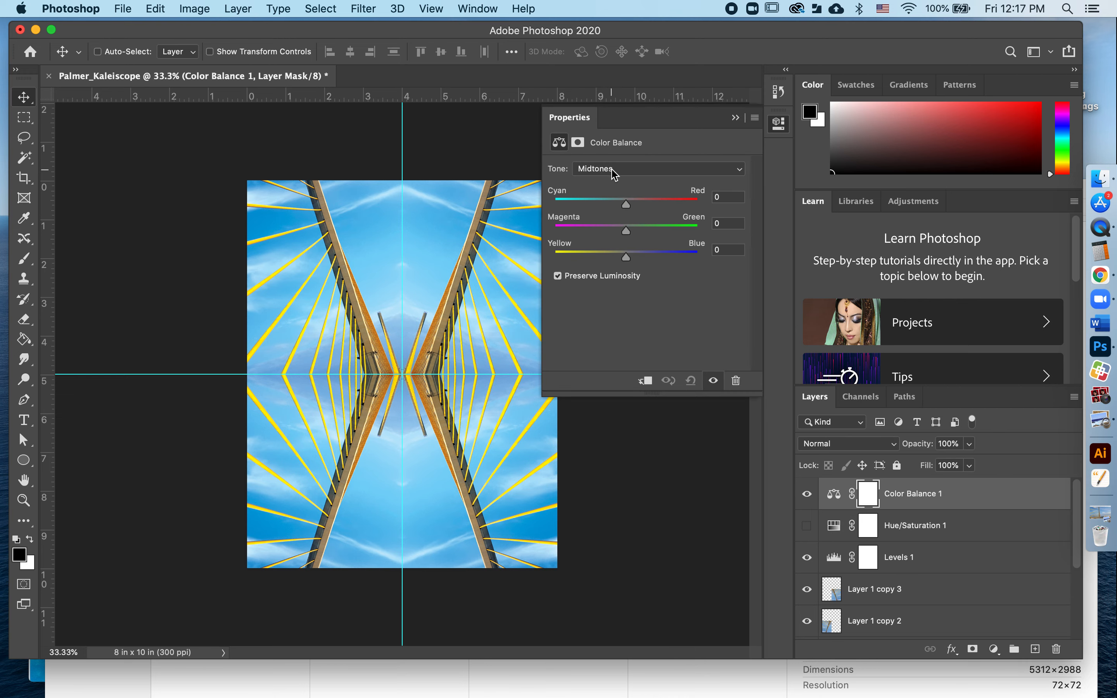
{"action": "left_click", "coordinate": [614, 169]}
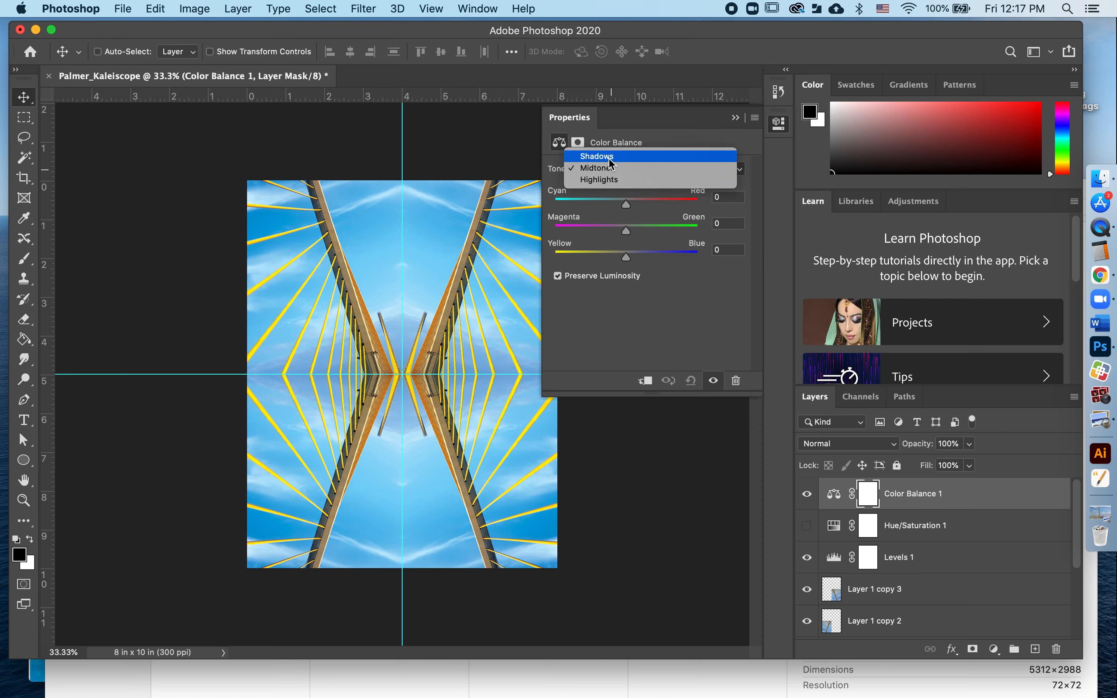
{"action": "left_click", "coordinate": [608, 168]}
{"action": "left_click_drag", "start_coordinate": [626, 205], "coordinate": [556, 205]}
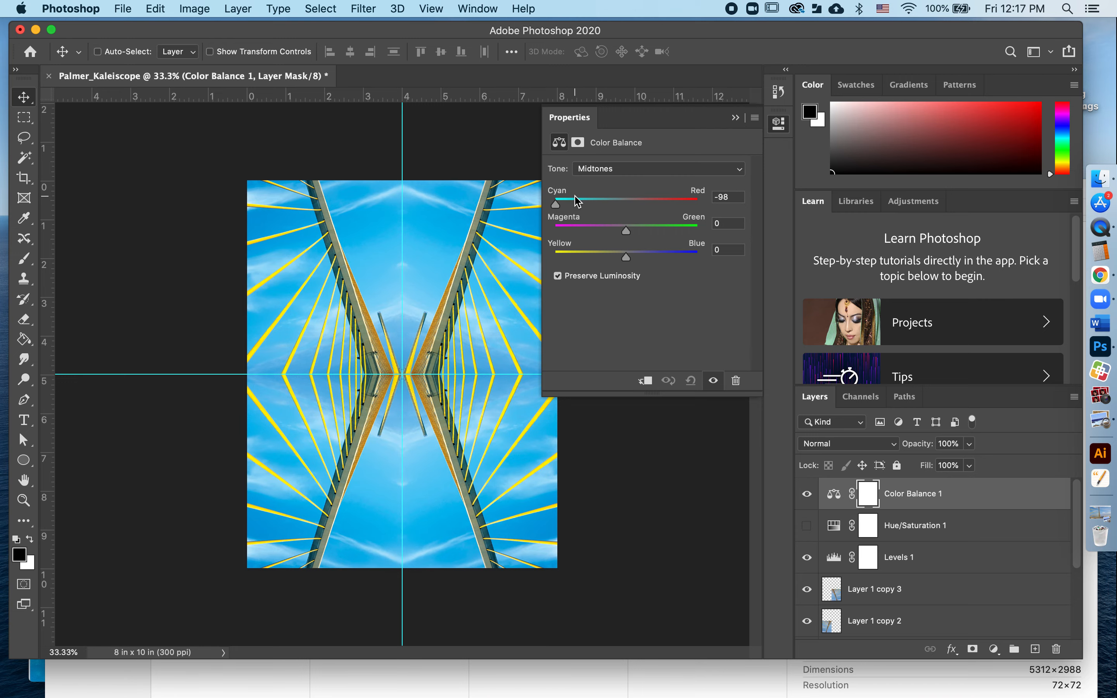
{"action": "left_click", "coordinate": [736, 117]}
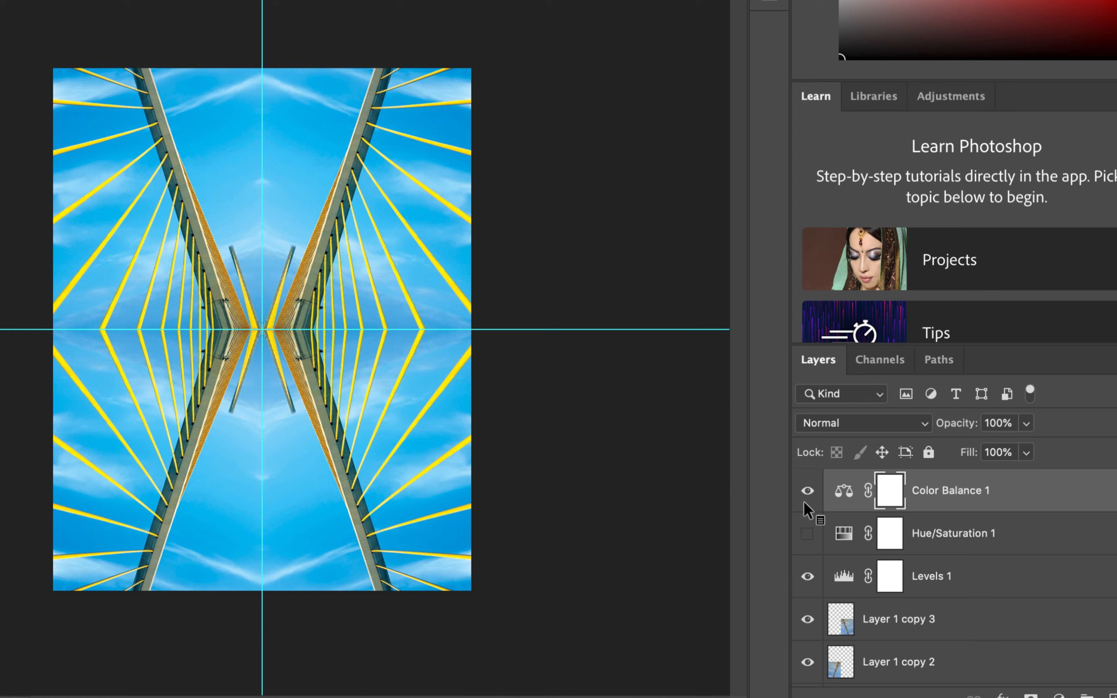
Toggle the visibility of Color Balance 1 off and on to compare the image with and without the adjustment.
{"action": "left_click", "coordinate": [807, 490]}
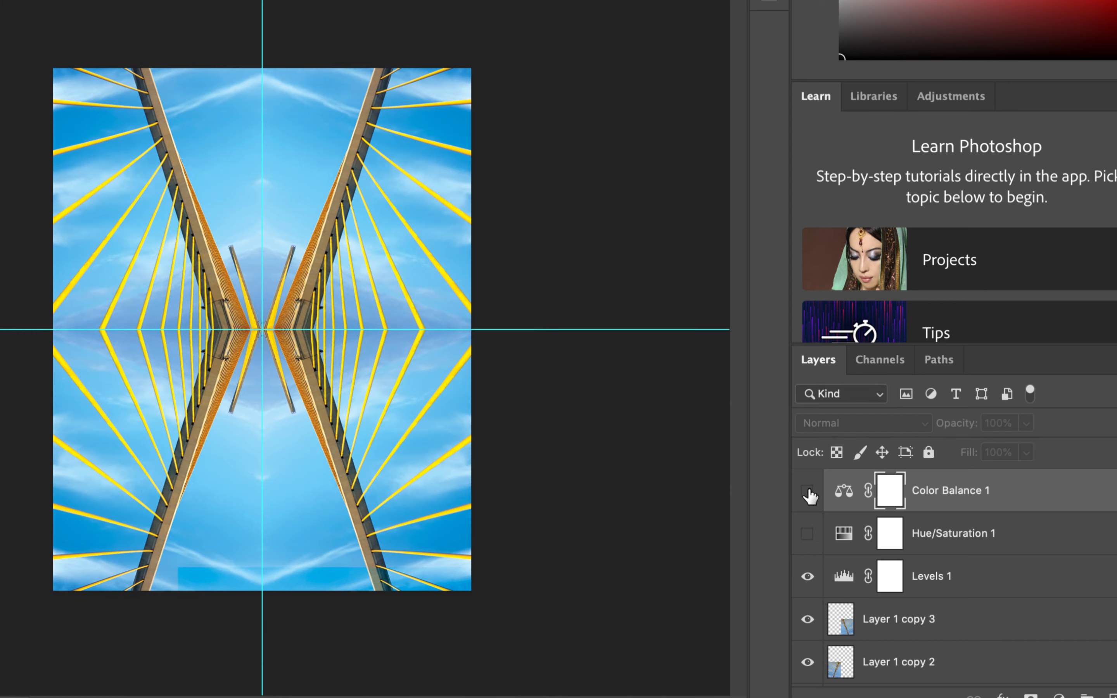
{"action": "left_click", "coordinate": [808, 492]}
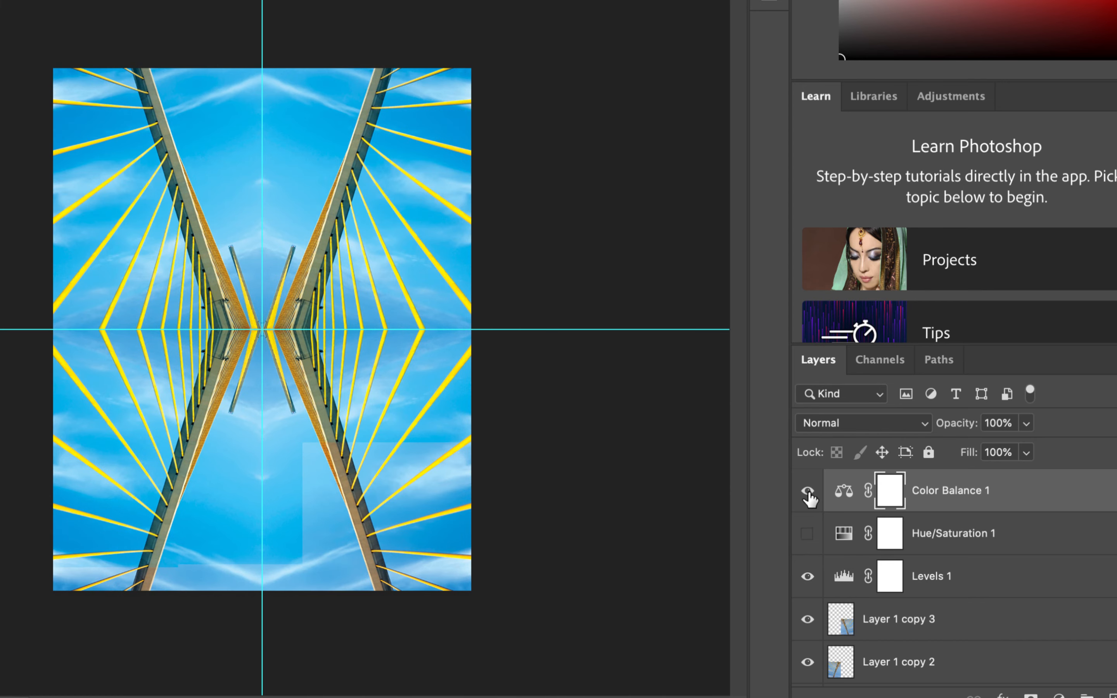
{"action": "left_click", "coordinate": [808, 492]}
{"action": "left_click", "coordinate": [807, 492]}
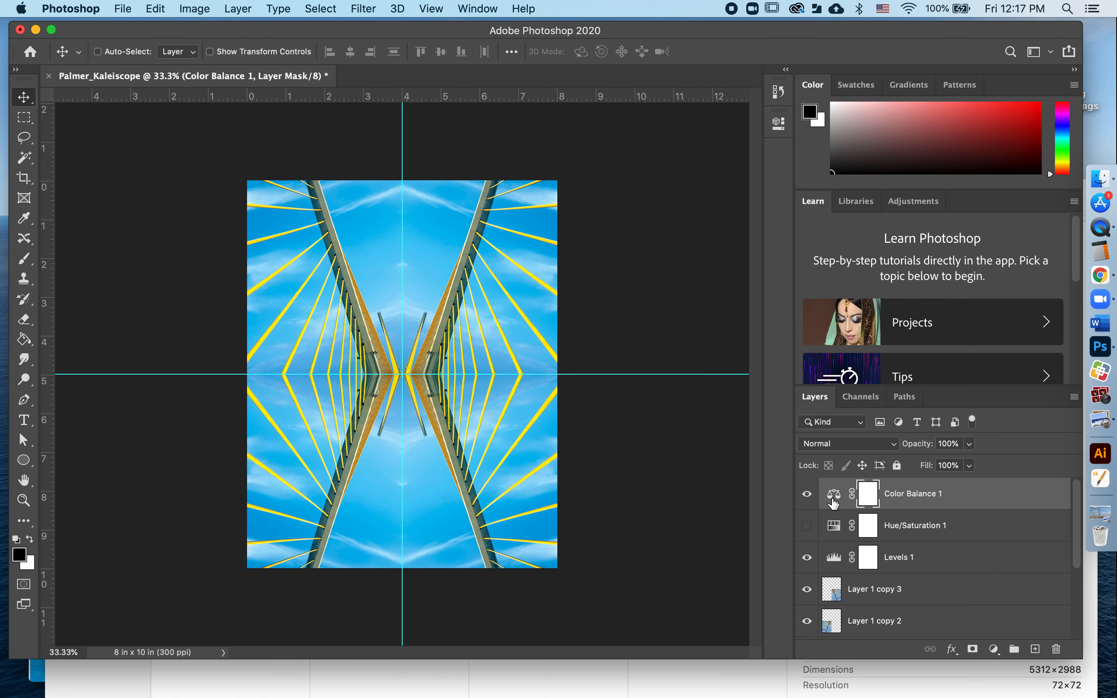
Set Color Balance 1's midtones to Magenta–Green -38 and Yellow–Blue +28, and its shadows to Cyan–Red +66.
{"action": "double_click", "coordinate": [834, 496]}
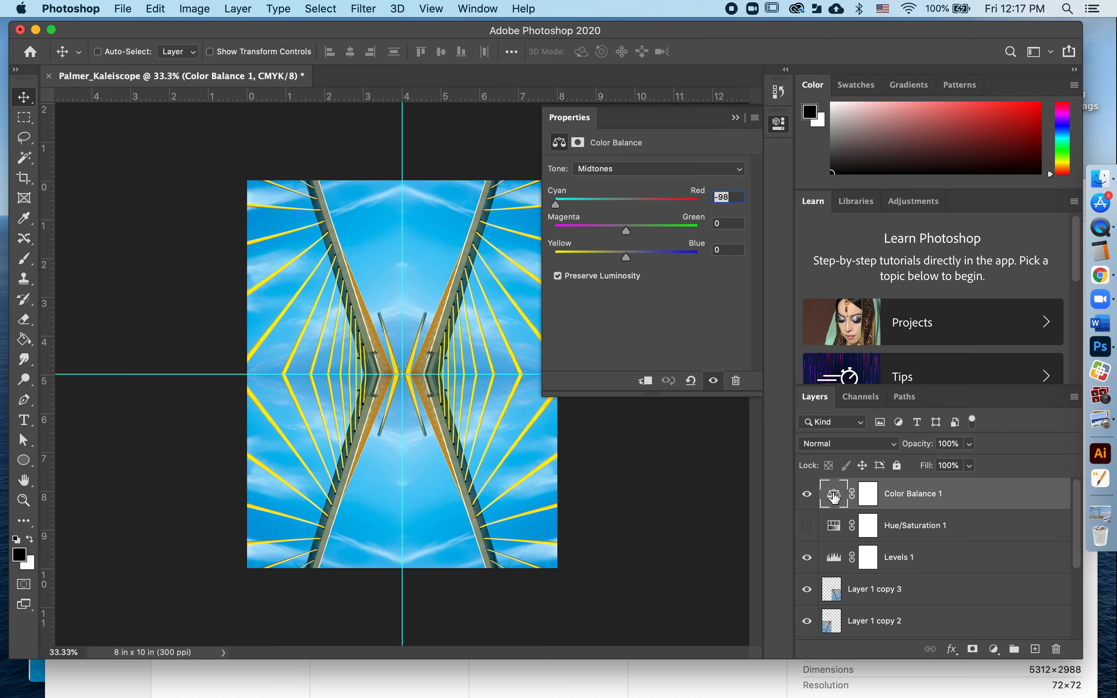
{"action": "left_click_drag", "start_coordinate": [626, 231], "coordinate": [646, 258]}
{"action": "left_click", "coordinate": [626, 169]}
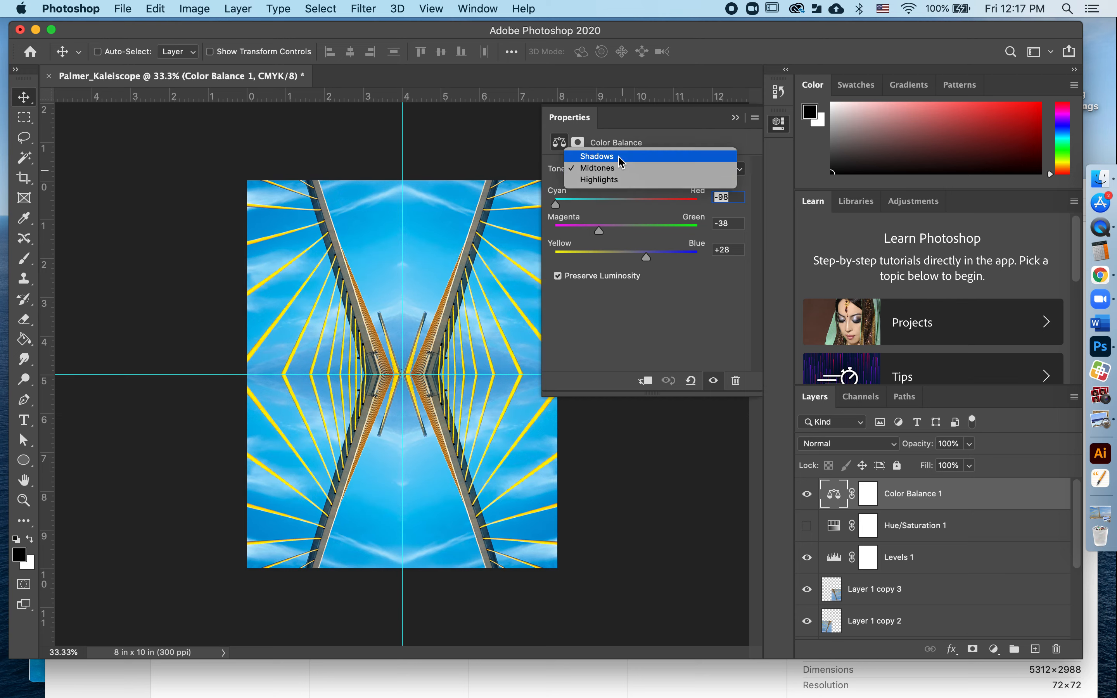
{"action": "left_click", "coordinate": [621, 157]}
{"action": "left_click_drag", "start_coordinate": [631, 204], "coordinate": [675, 204]}
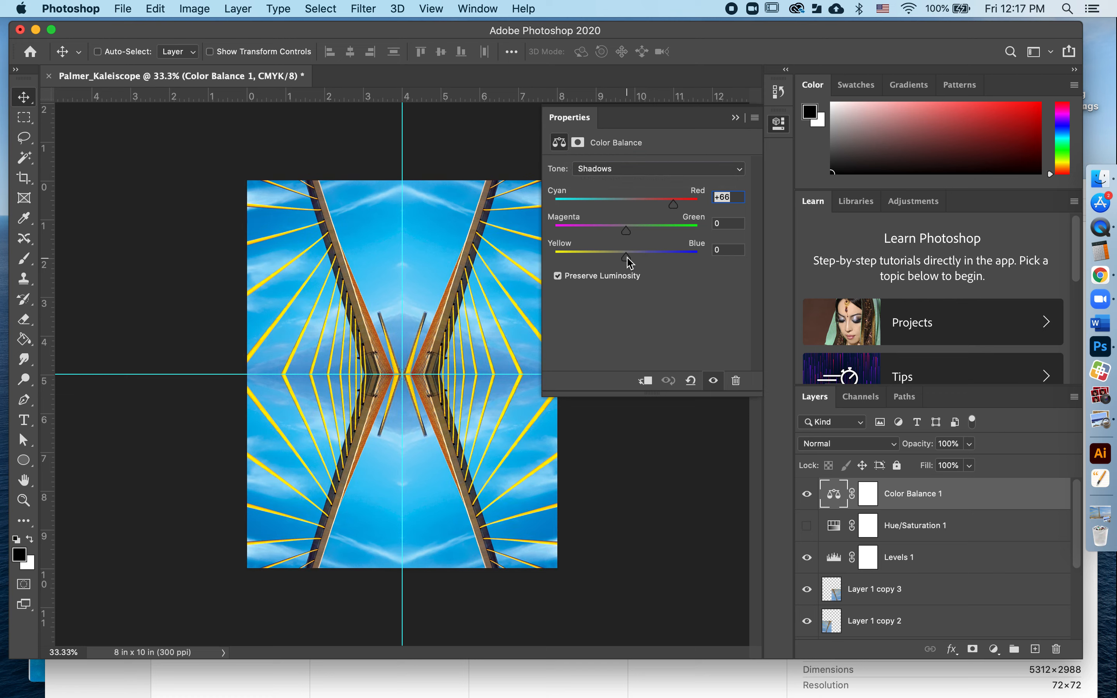
{"action": "left_click", "coordinate": [735, 118]}
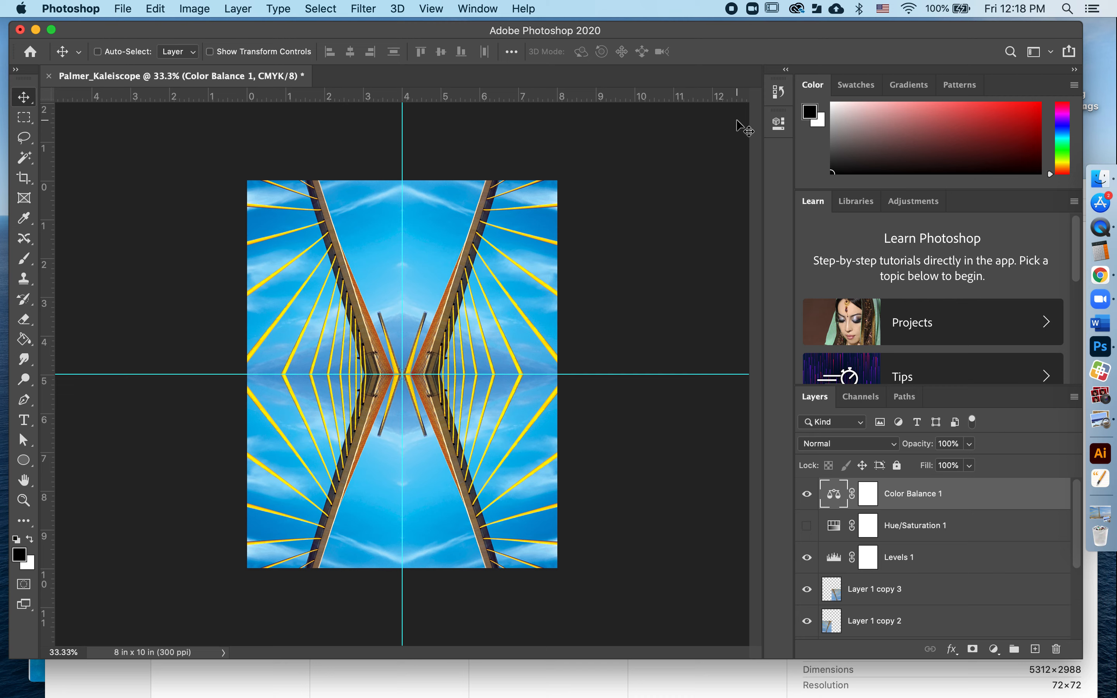
Save the document in Photoshop format with layers to the Google Drive folder, keeping its file name and Maximize Compatibility on.
{"action": "key", "text": "super+s"}
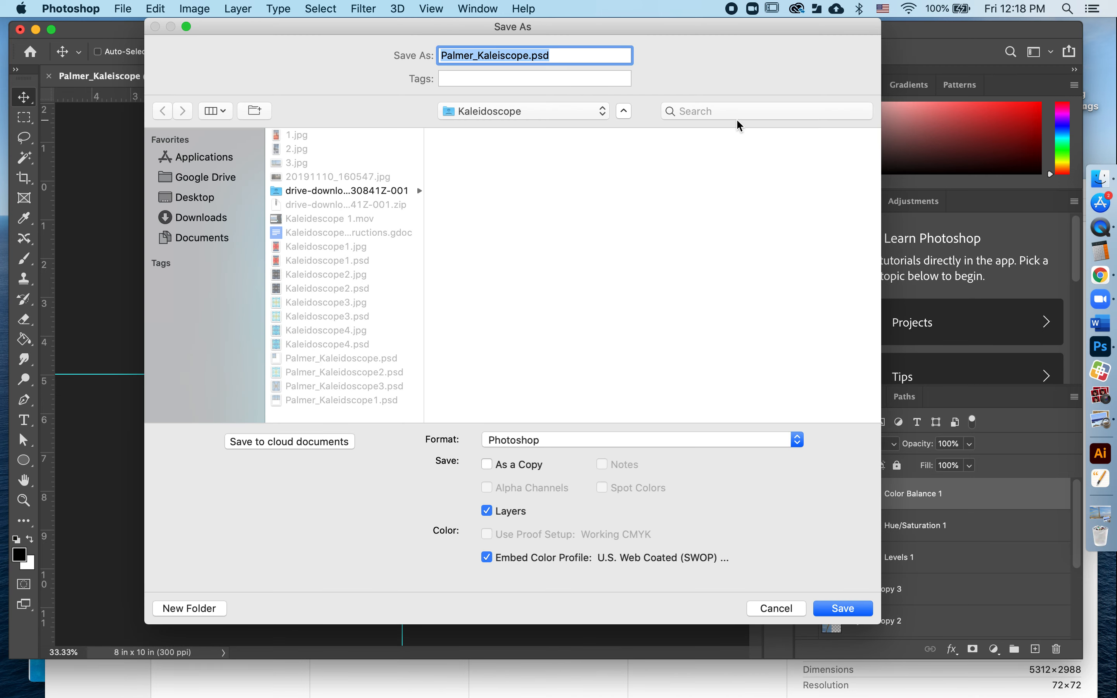
{"action": "left_click", "coordinate": [625, 108]}
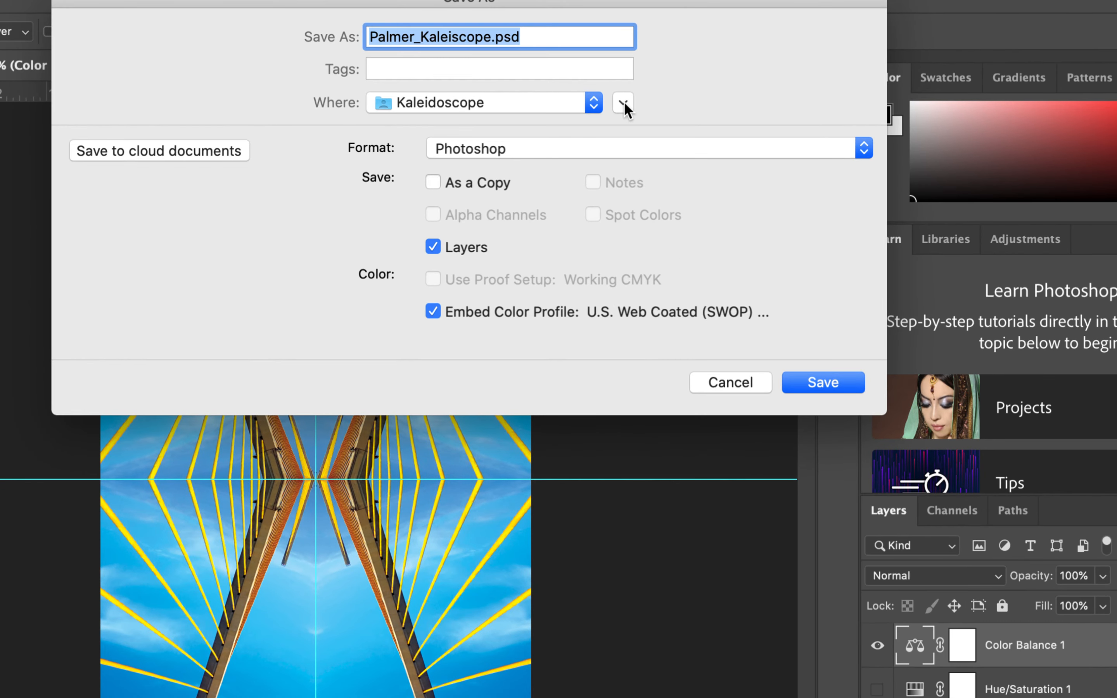
{"action": "left_click", "coordinate": [624, 103]}
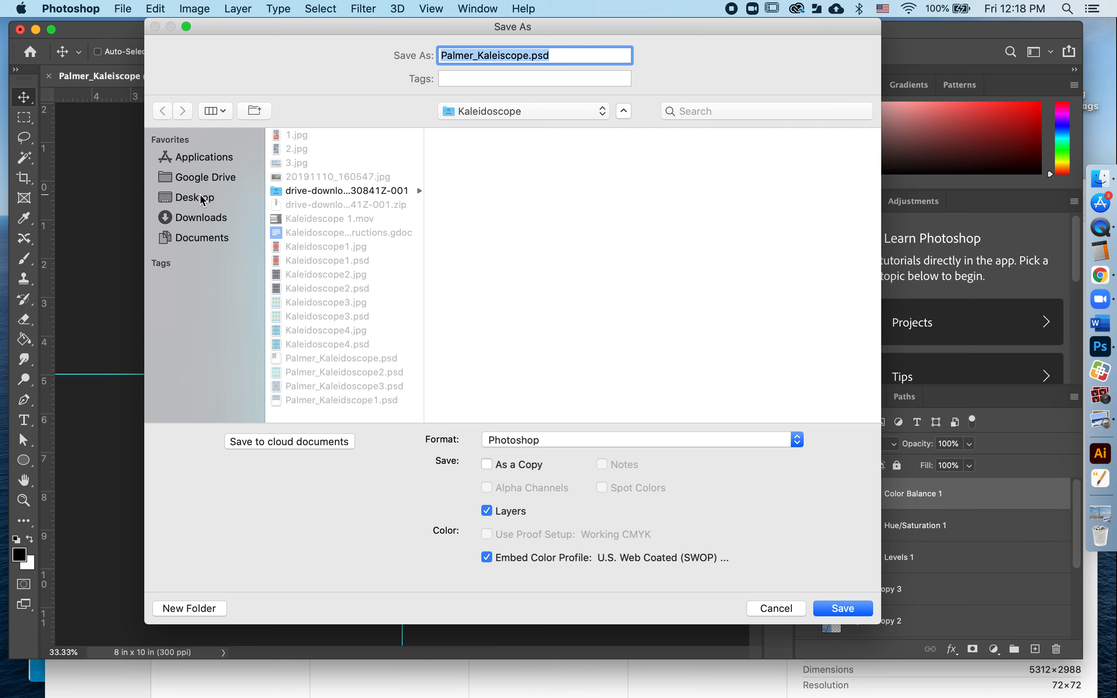
{"action": "left_click", "coordinate": [208, 177]}
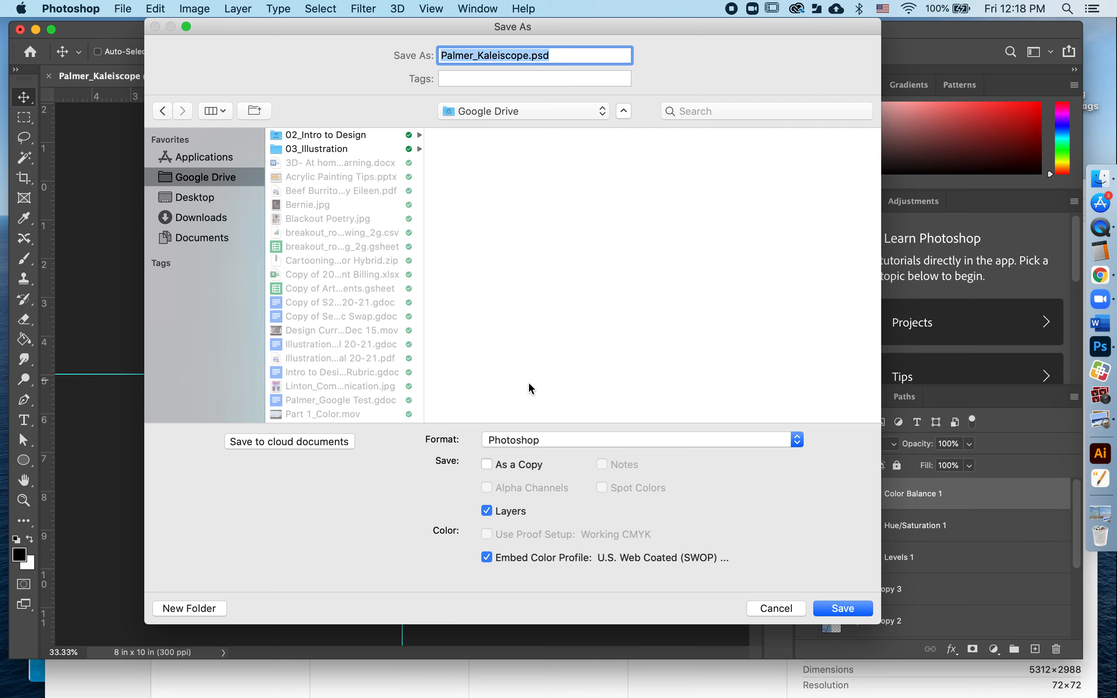
{"action": "left_click", "coordinate": [522, 440]}
{"action": "left_click", "coordinate": [515, 440]}
{"action": "left_click", "coordinate": [838, 609]}
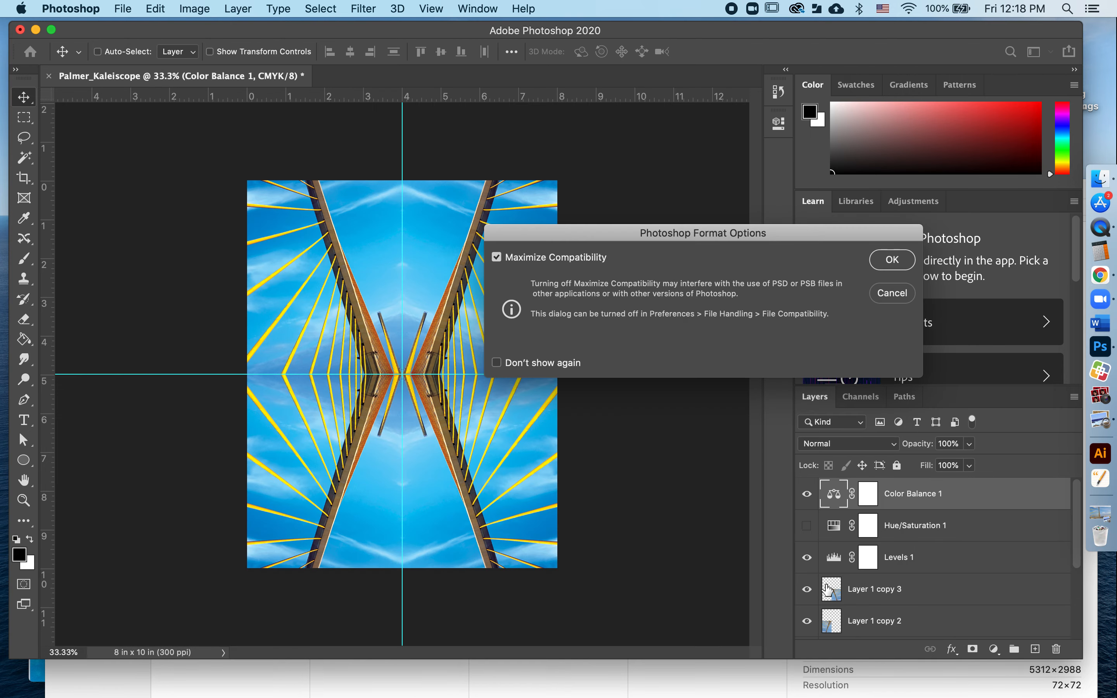
{"action": "left_click", "coordinate": [893, 260]}
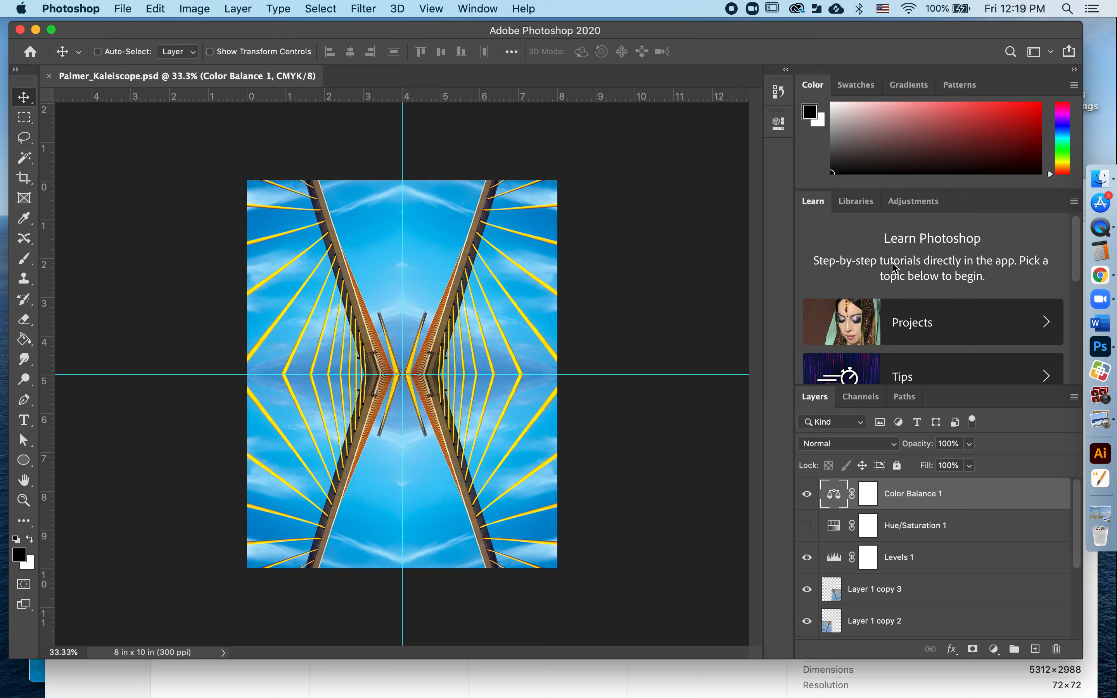
Save a Photoshop PDF copy to Google Drive without layers, using the High Quality Print preset with Preserve Photoshop Editing Capabilities off.
{"action": "left_click", "coordinate": [124, 8]}
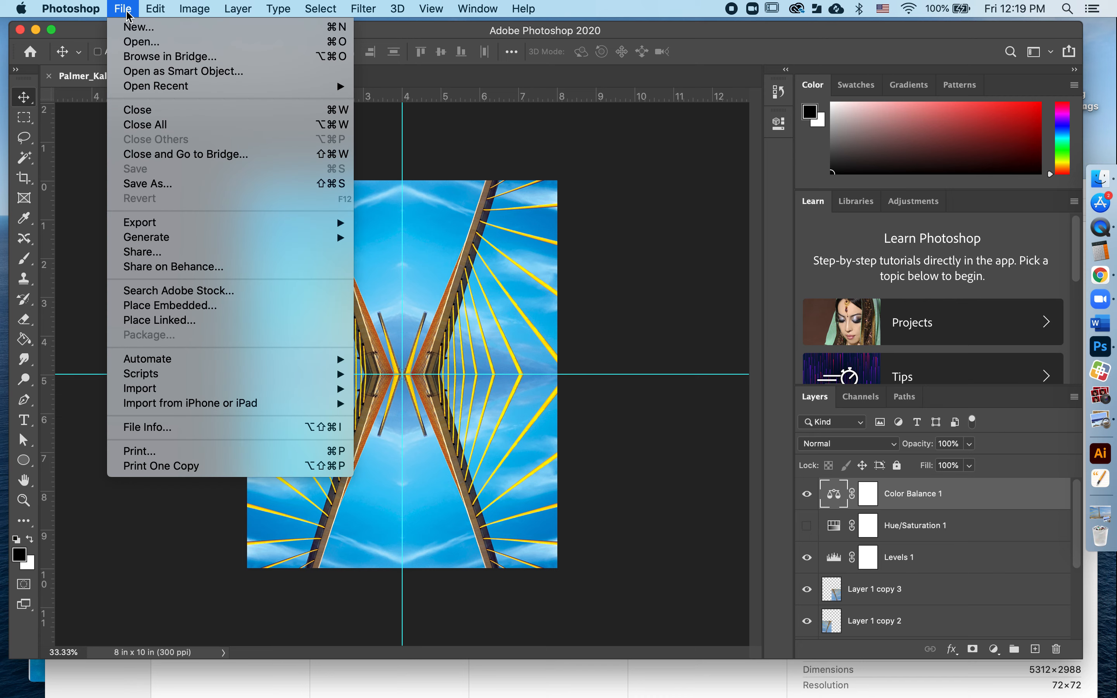
{"action": "left_click", "coordinate": [133, 190]}
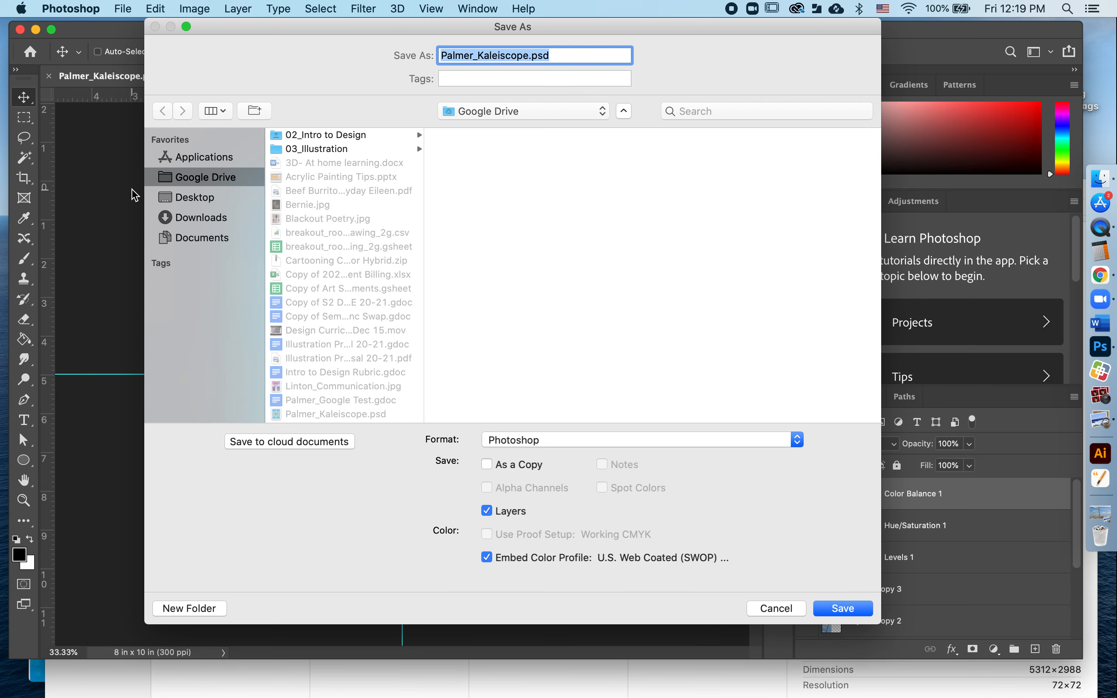
{"action": "left_click", "coordinate": [549, 441]}
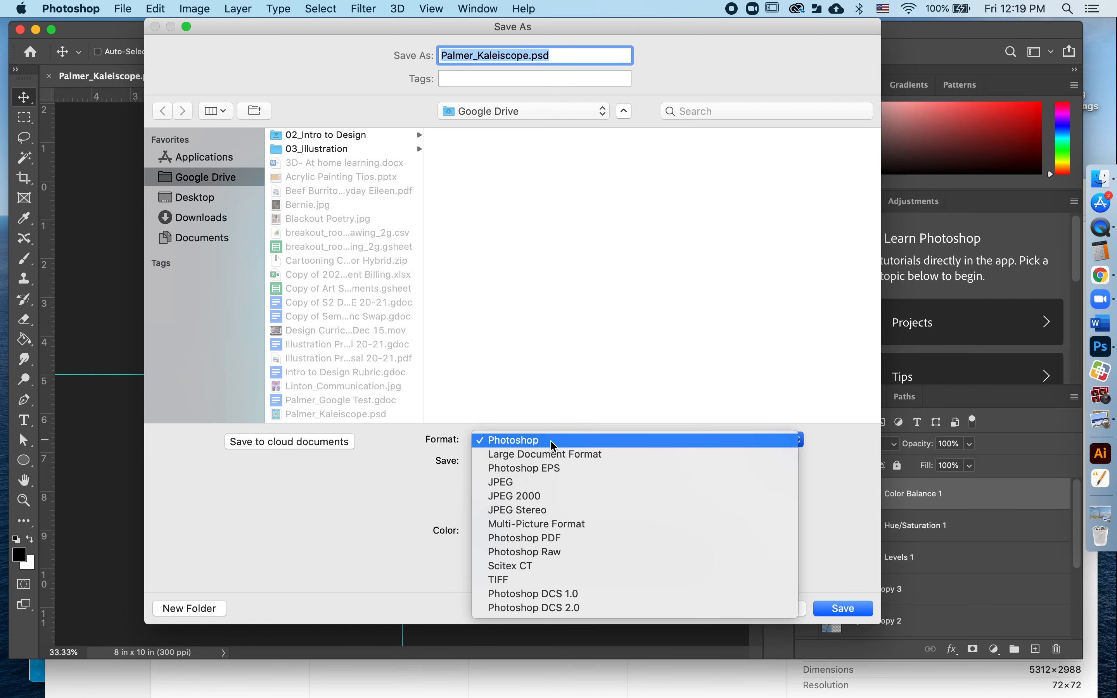
{"action": "left_click", "coordinate": [531, 540]}
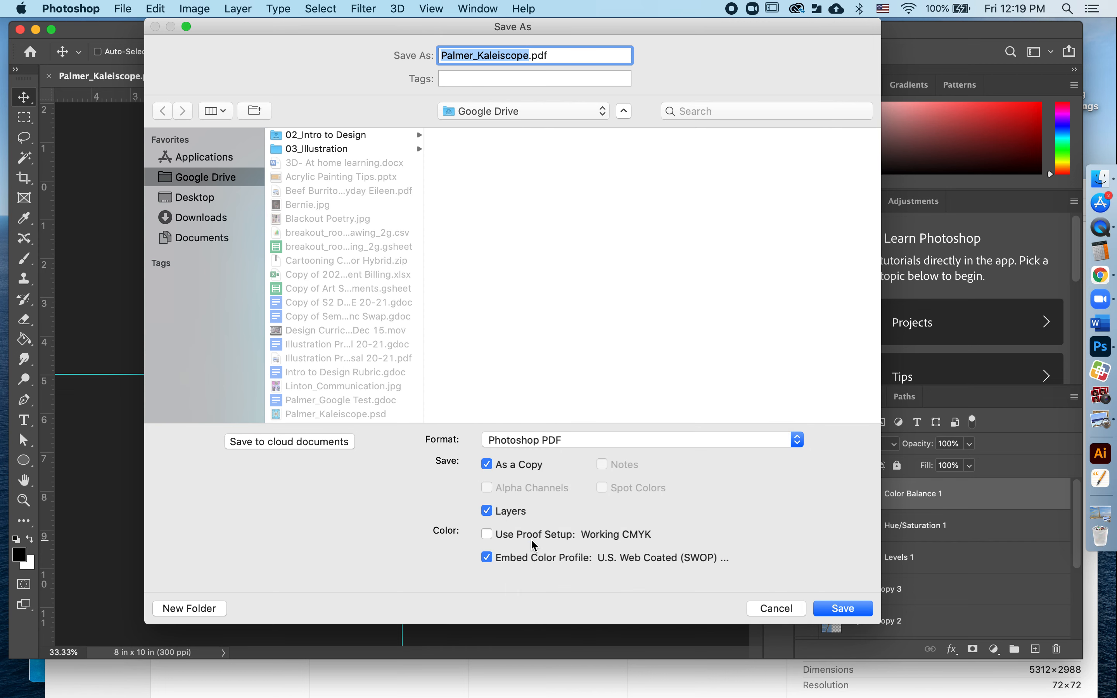
{"action": "left_click", "coordinate": [488, 511]}
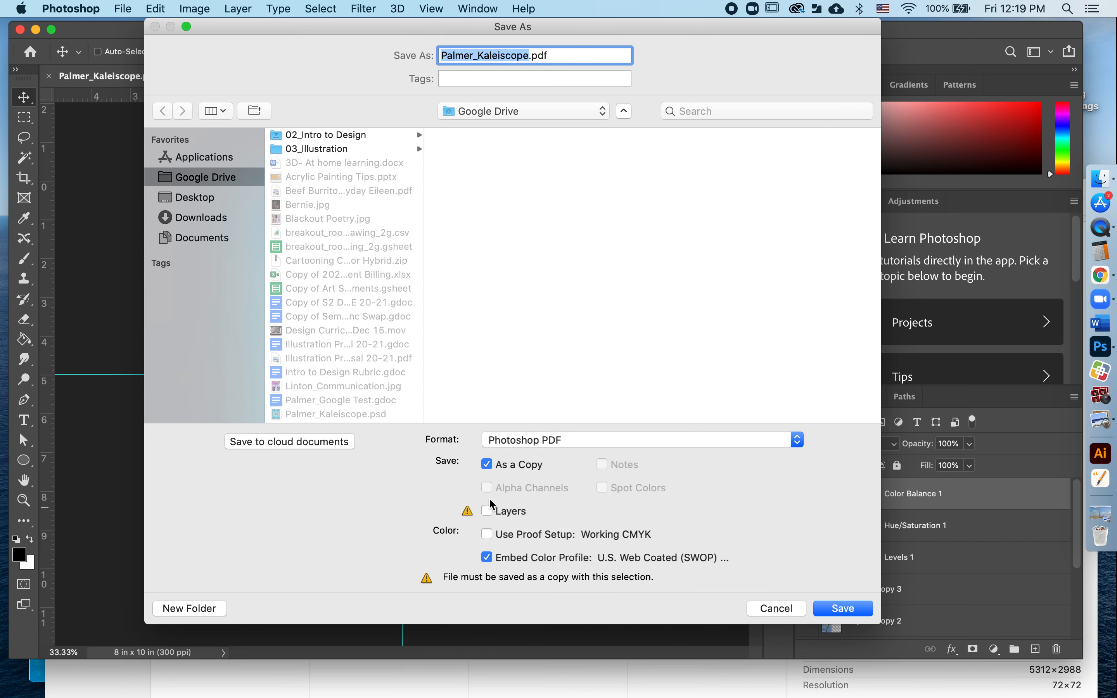
{"action": "left_click", "coordinate": [845, 608]}
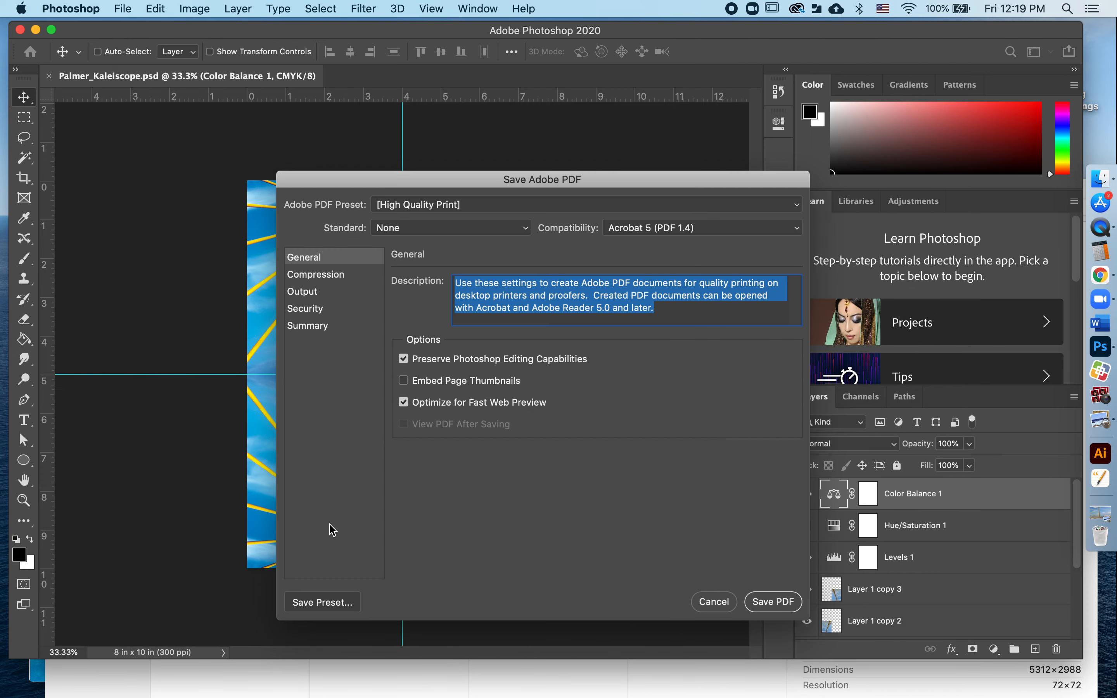
{"action": "left_click", "coordinate": [404, 360]}
{"action": "left_click", "coordinate": [783, 605]}
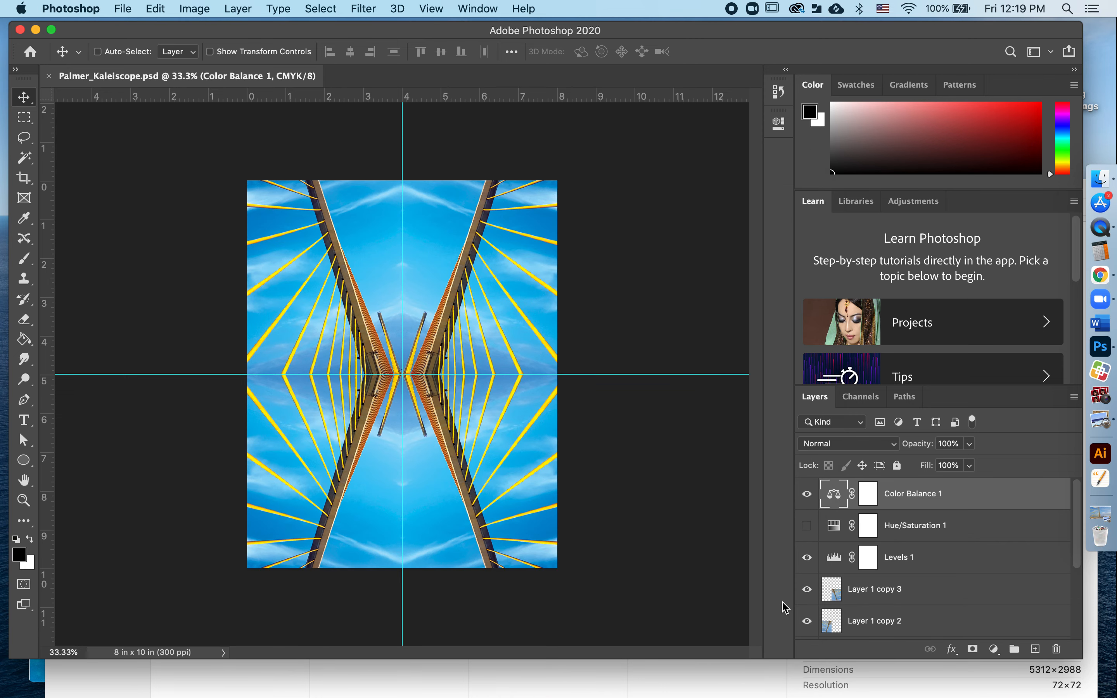